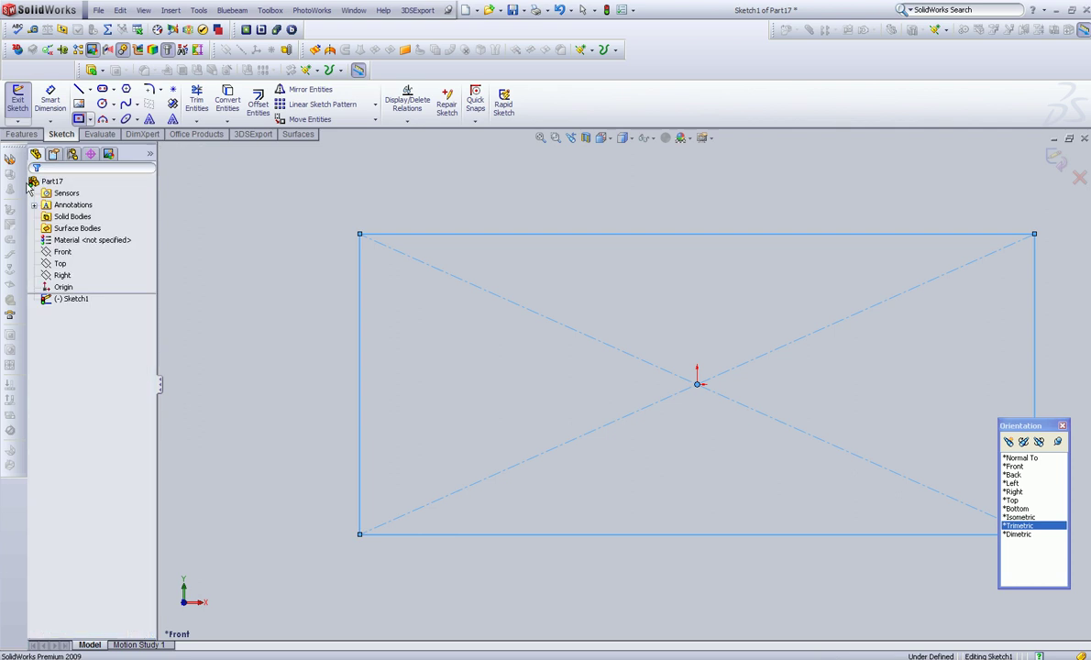
Step: Dimension the centre rectangle 12 in wide and 5 in high
click(50, 100)
click(661, 235)
click(654, 195)
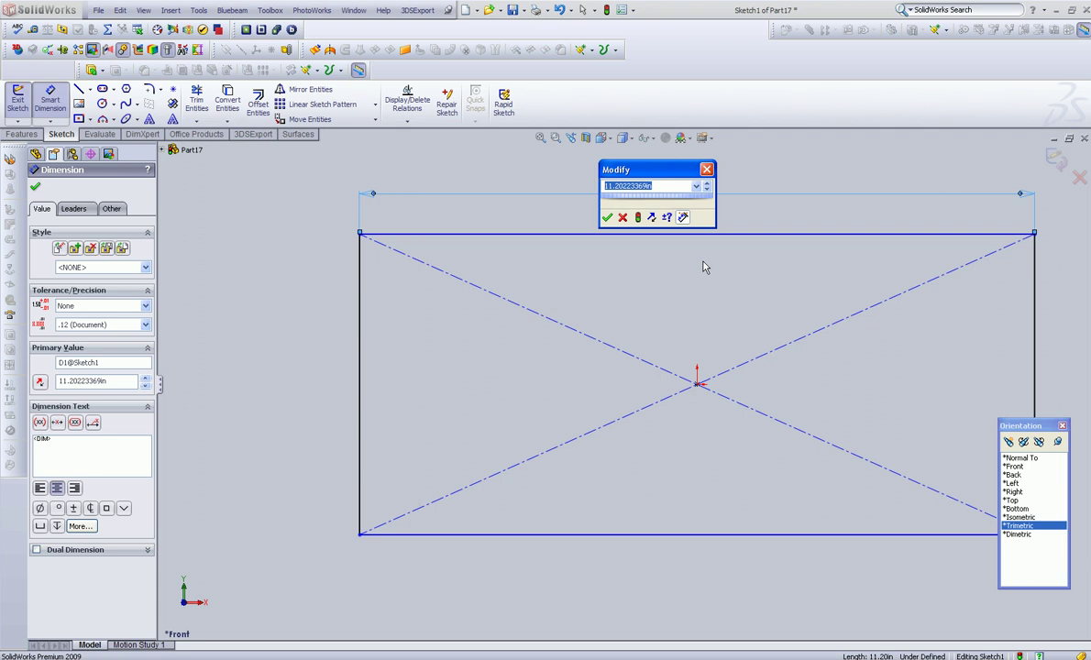
text(12)
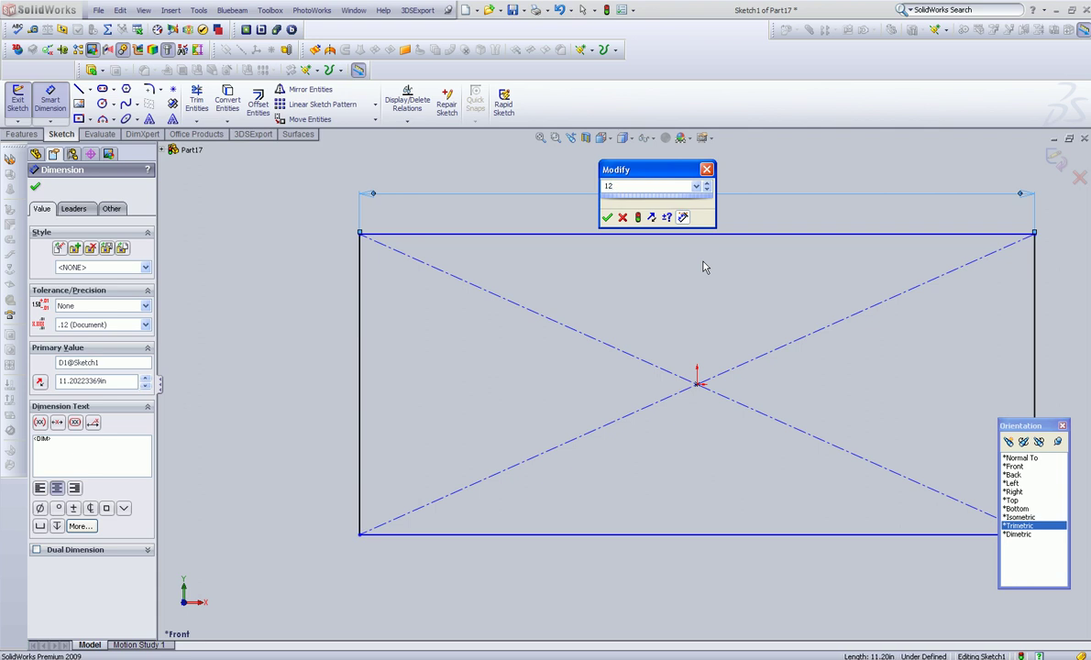
key(Return)
click(338, 383)
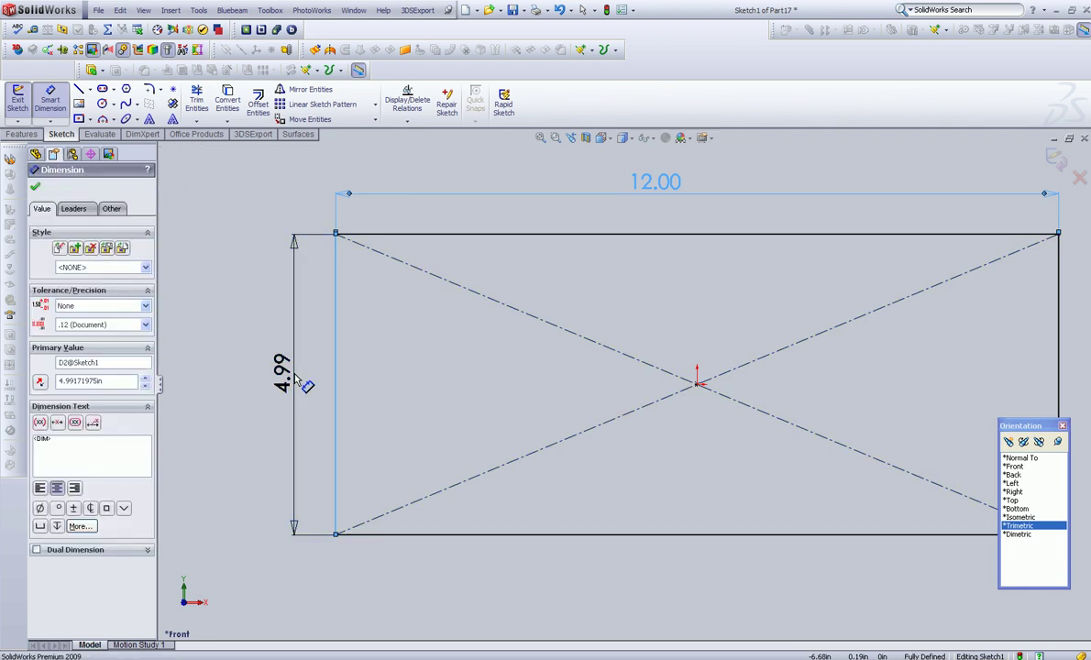
click(295, 379)
text(5)
key(Return)
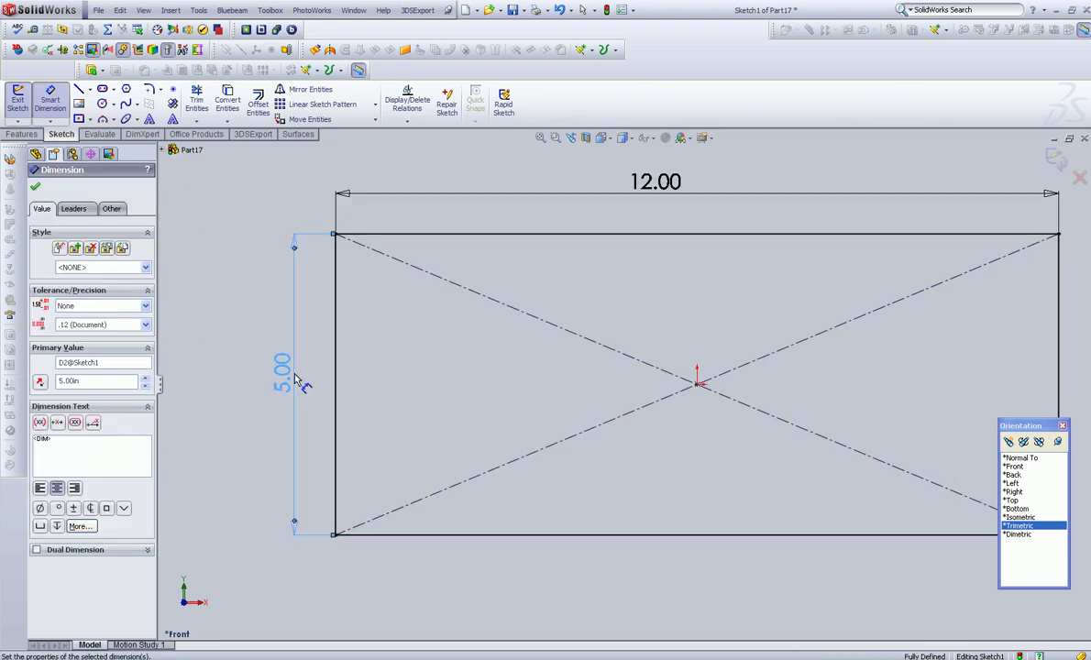
click(34, 188)
Step: Extrude the rectangle into a solid block with a blind depth of 3.57 in
click(20, 135)
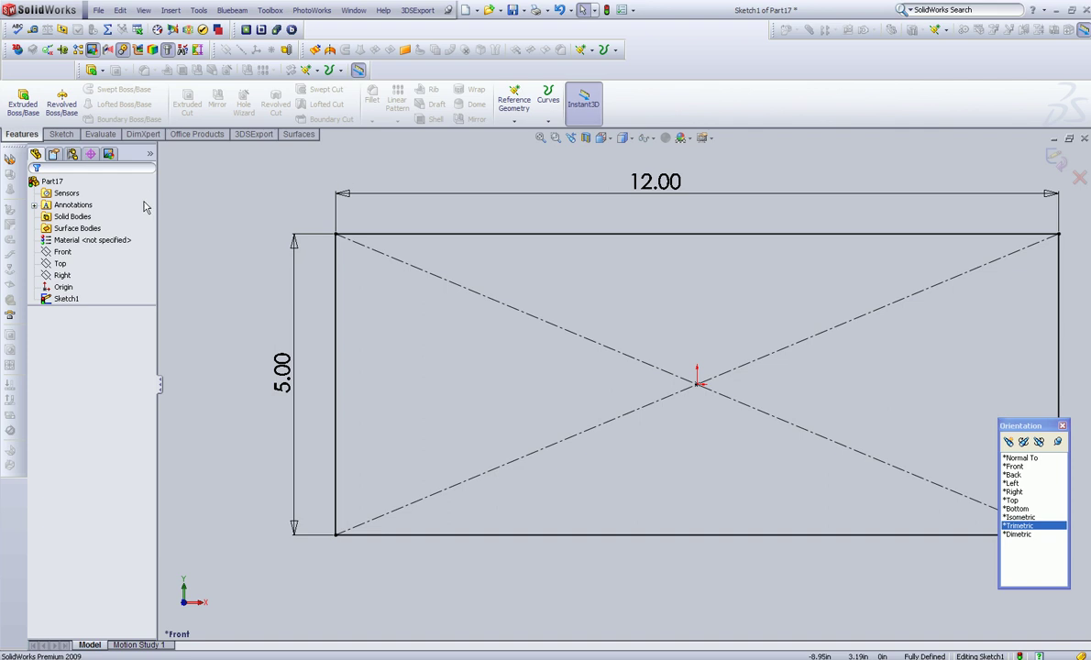
click(23, 100)
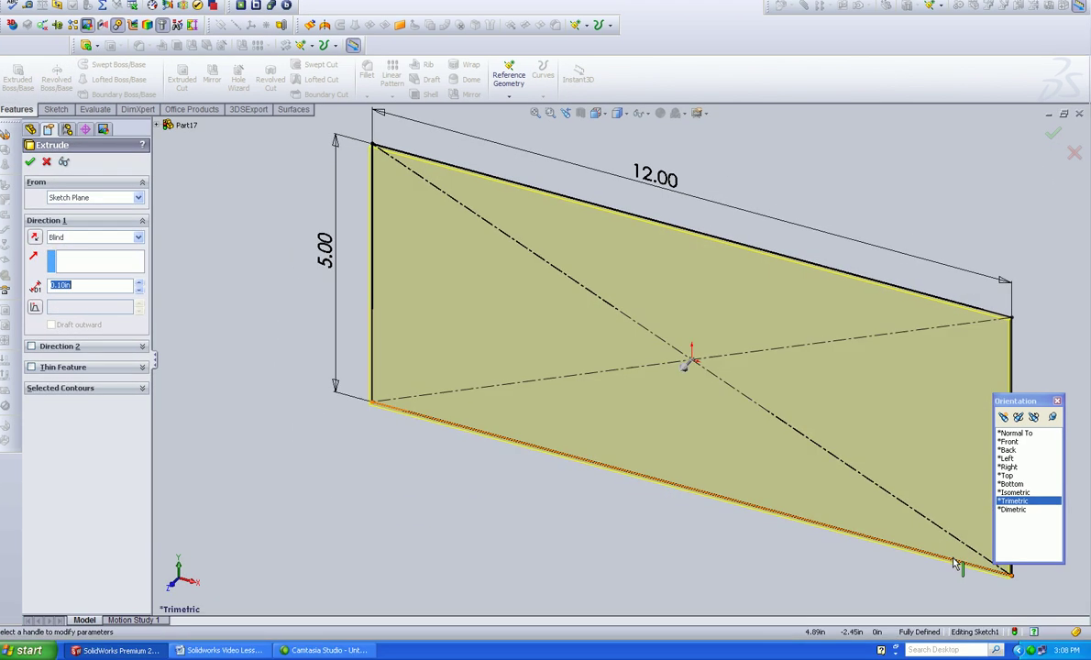
mouse_move(692, 380)
mouse_down()
mouse_move(566, 445)
mouse_move(589, 461)
mouse_up()
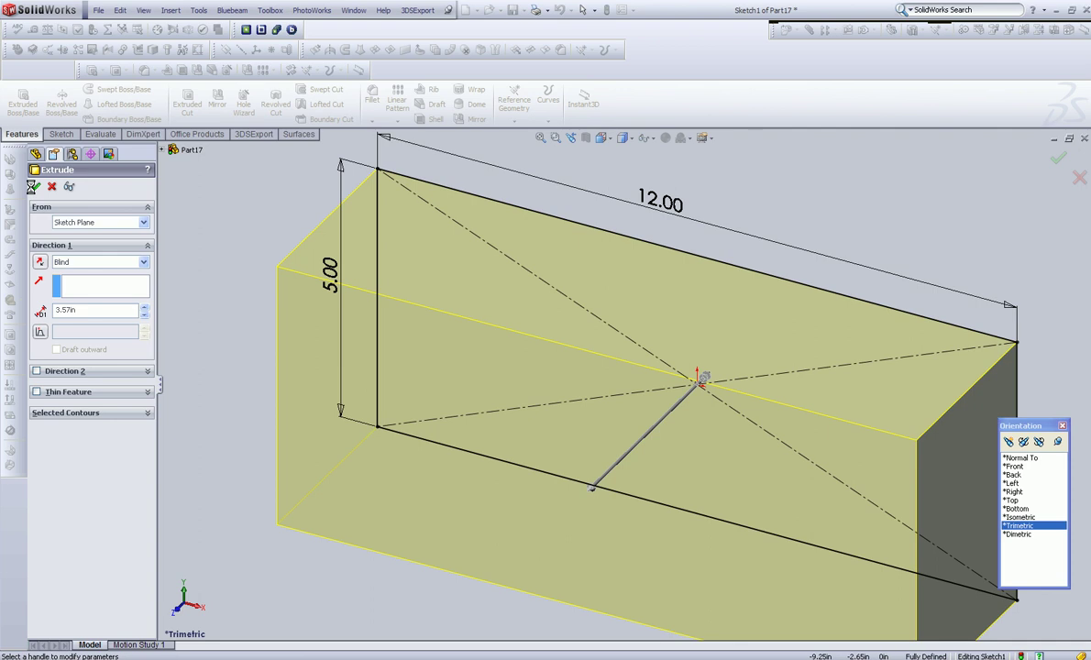
click(34, 187)
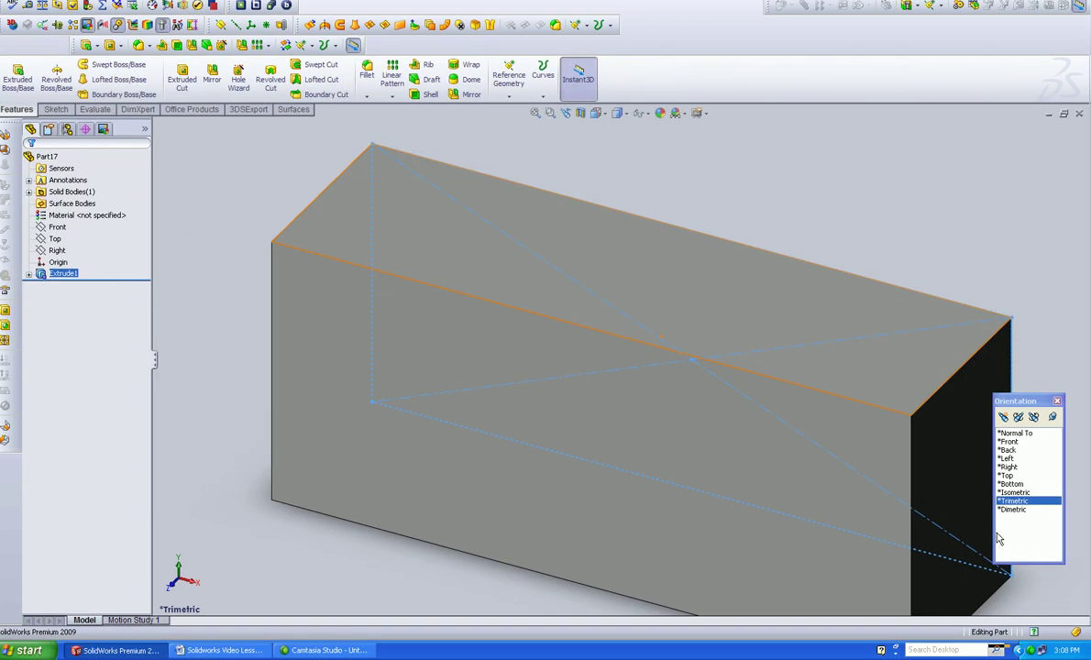
Step: Start a new sketch on the block's large front face and view it straight on
click(1016, 492)
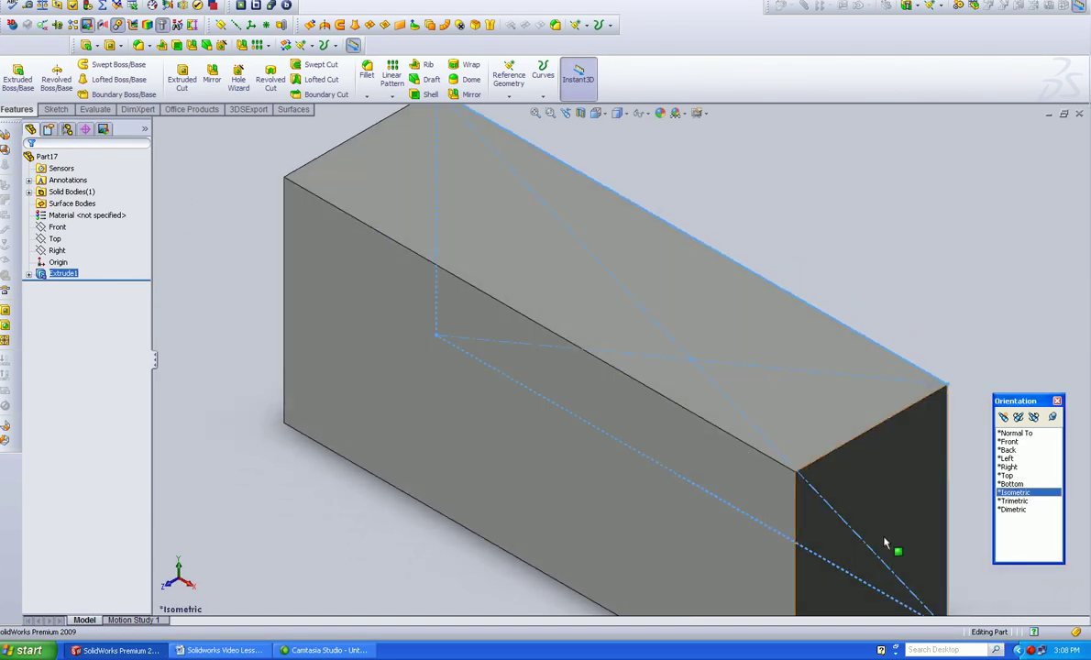
middle_drag(720, 525, 815, 319)
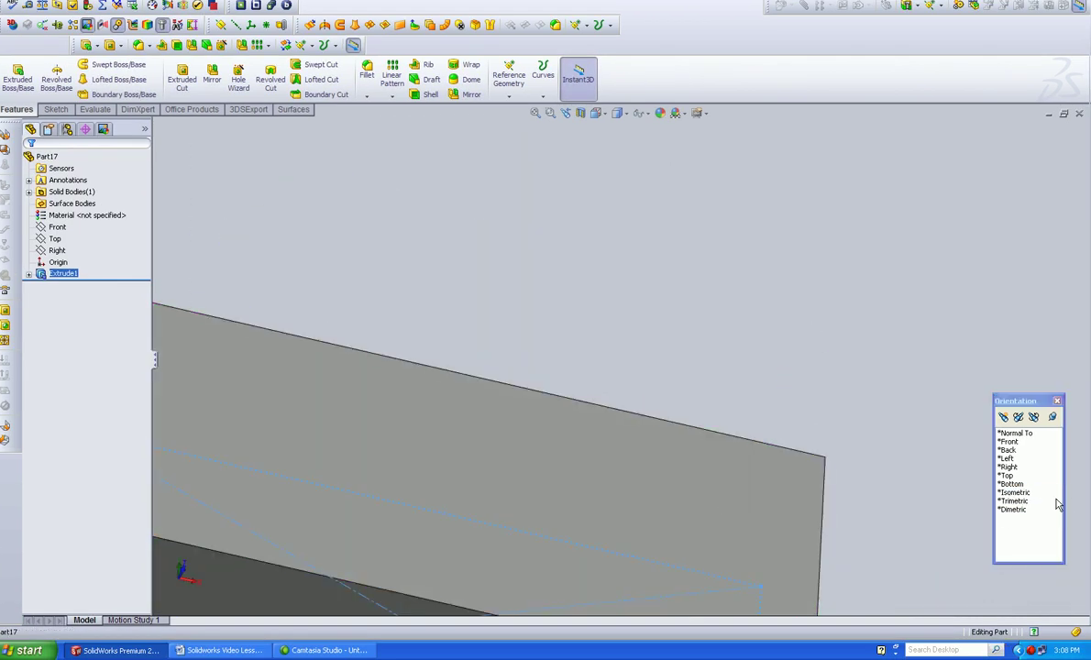
click(1015, 492)
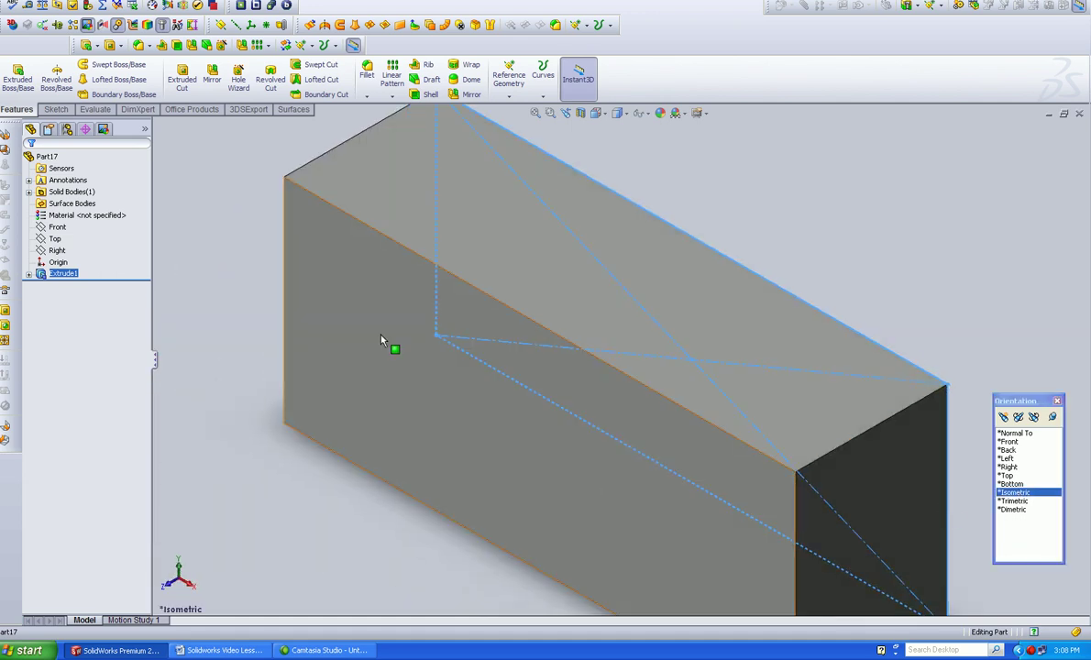
click(389, 332)
click(416, 292)
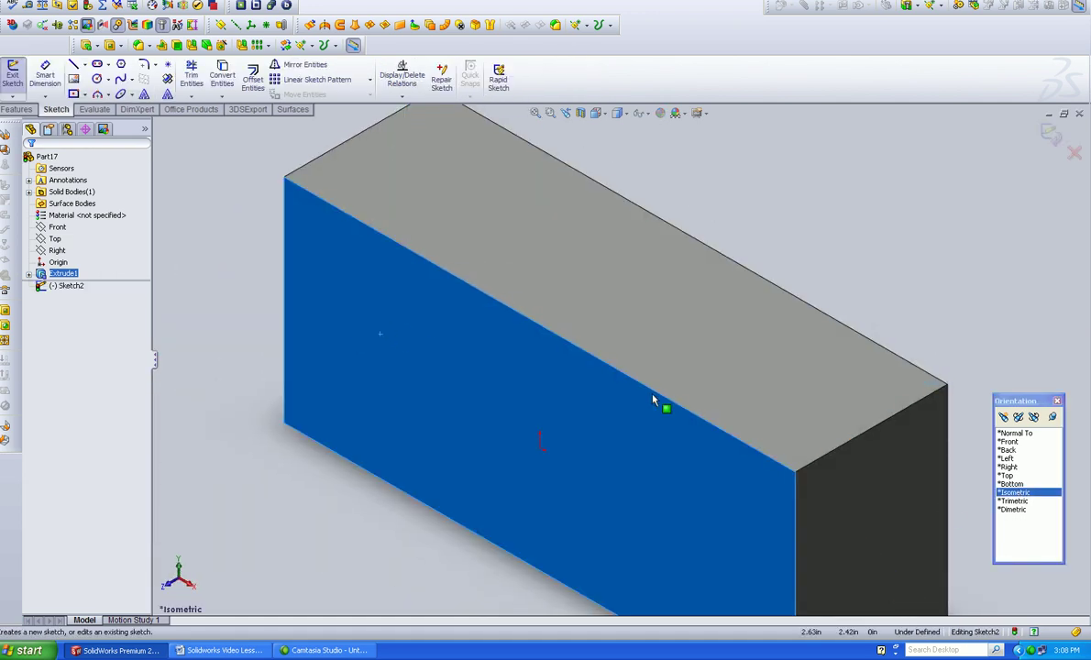
click(1018, 418)
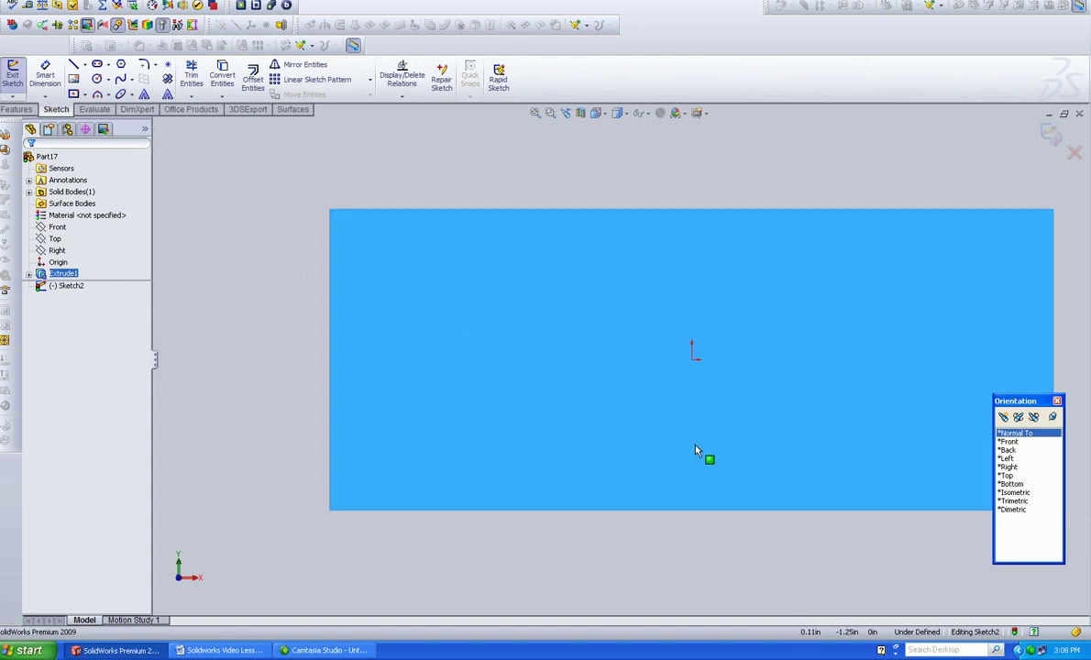
Step: Sketch four circles of about 0.3 in radius in a vertical column near the face's left edge
click(102, 87)
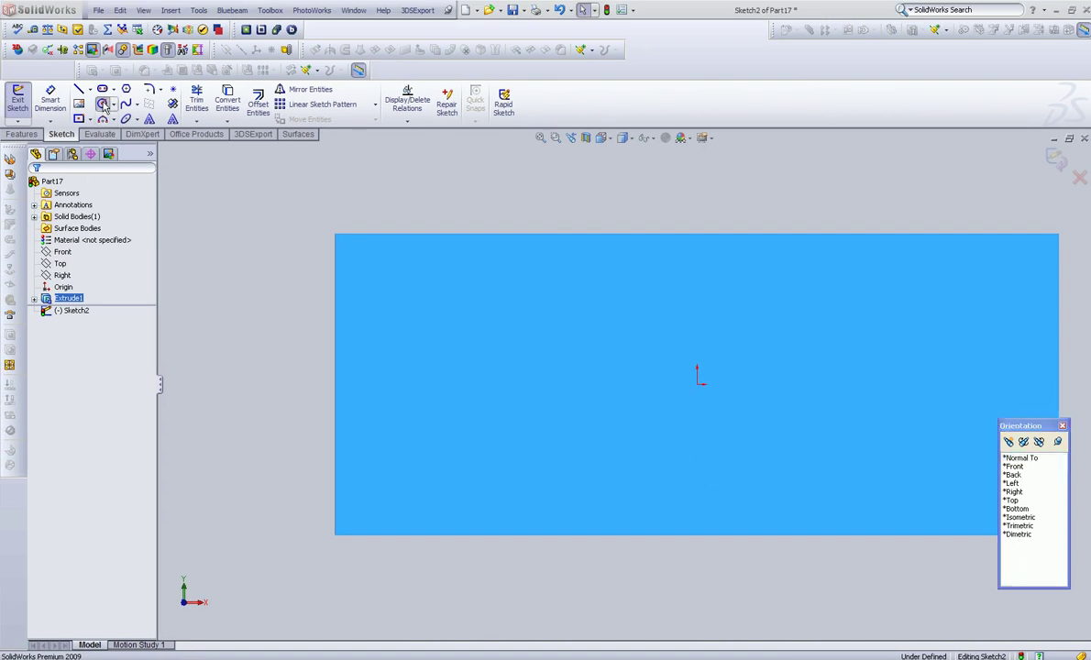
drag(397, 283, 411, 297)
drag(397, 362, 405, 376)
drag(396, 424, 406, 444)
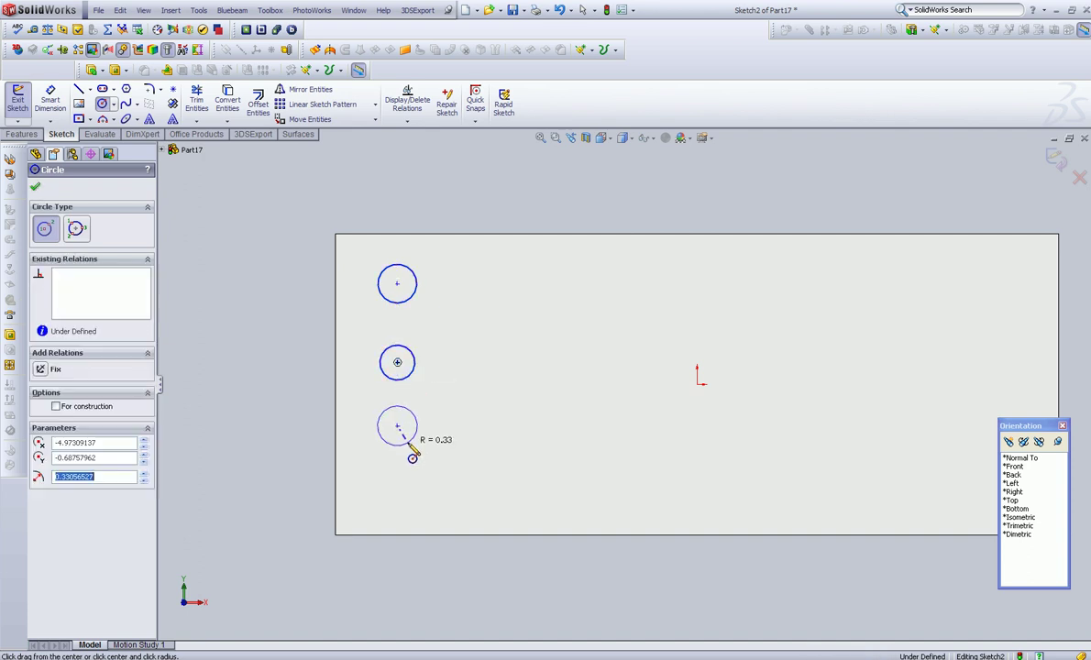
drag(397, 496, 407, 519)
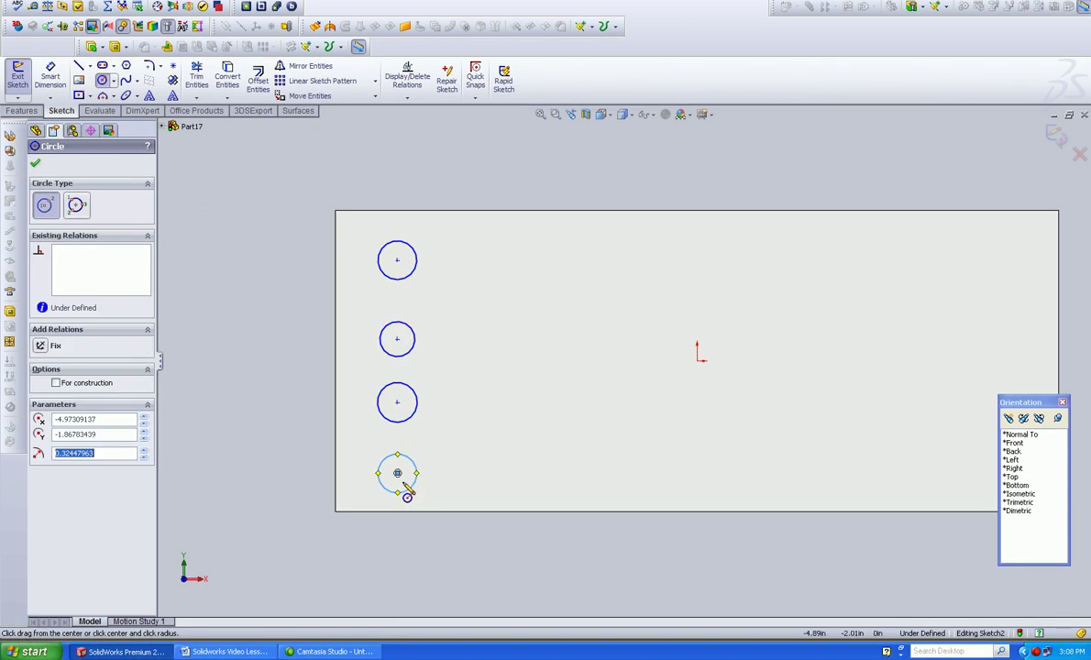
key(Escape)
Step: Align the centre points of all four circles with a Vertical relation
ctrl+click(397, 262)
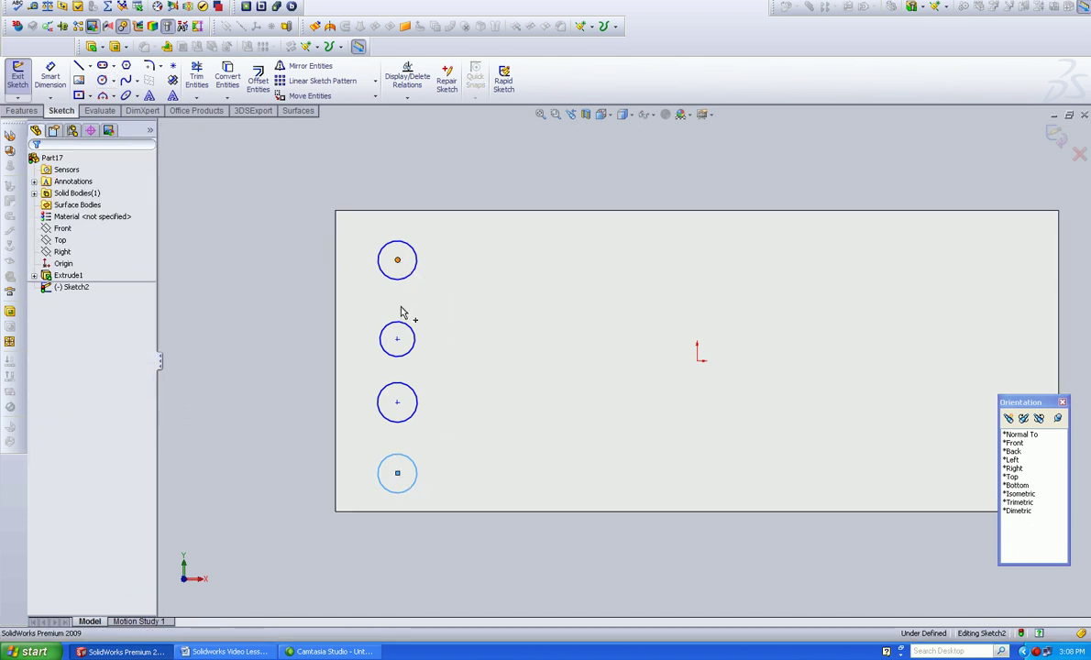
ctrl+click(398, 339)
ctrl+click(397, 401)
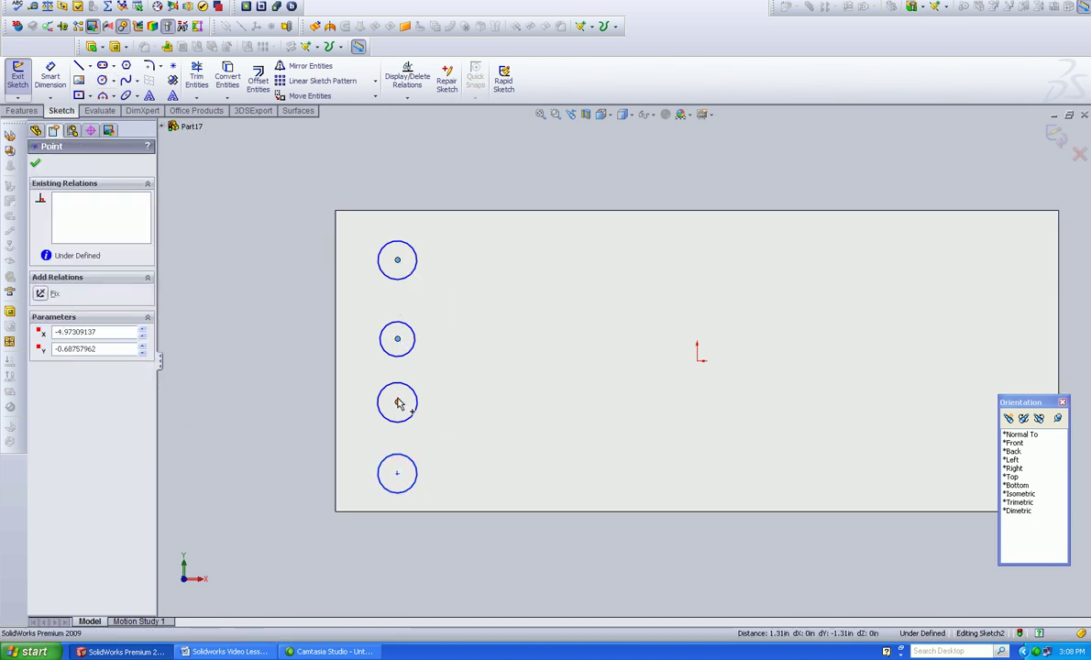
ctrl+click(397, 469)
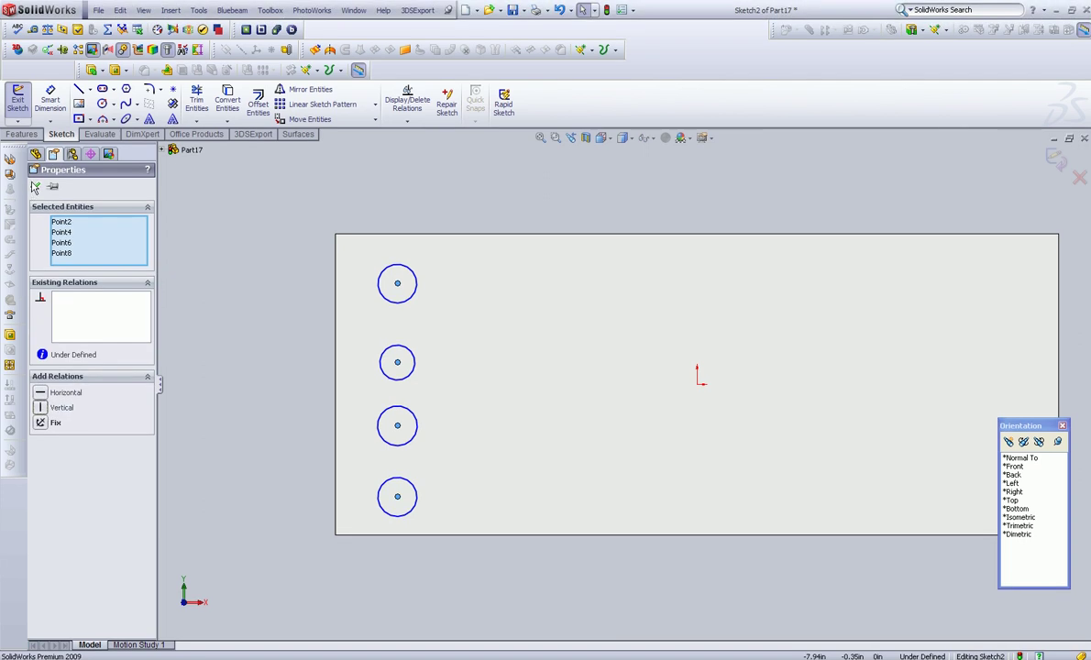
click(34, 187)
Step: Dimension the uppermost circle with a diameter of 1 in
click(50, 100)
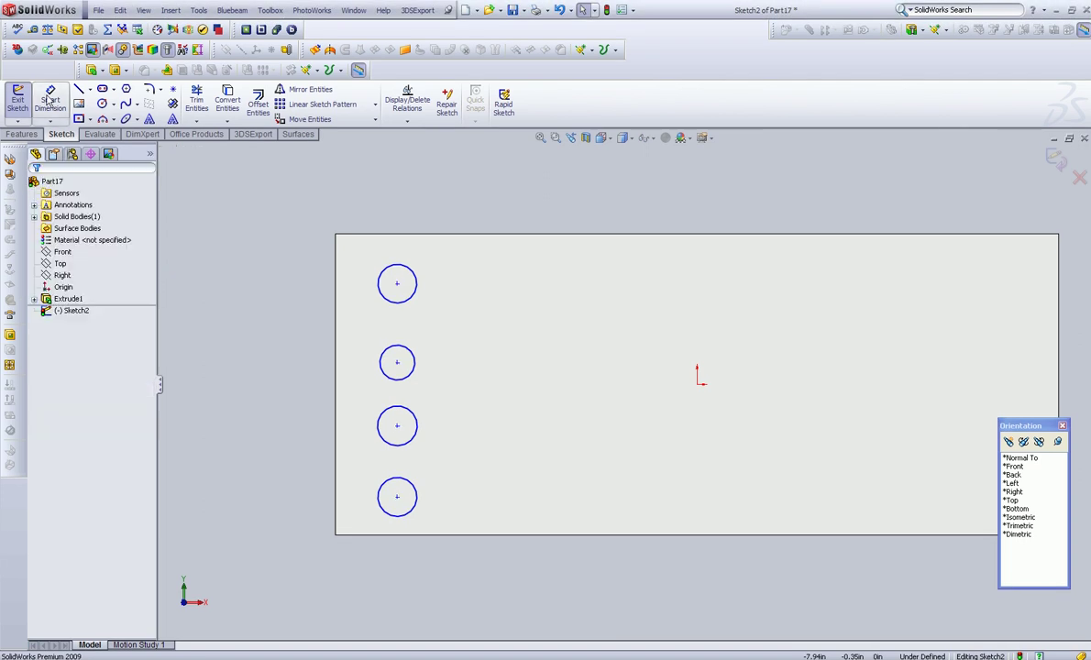
click(386, 275)
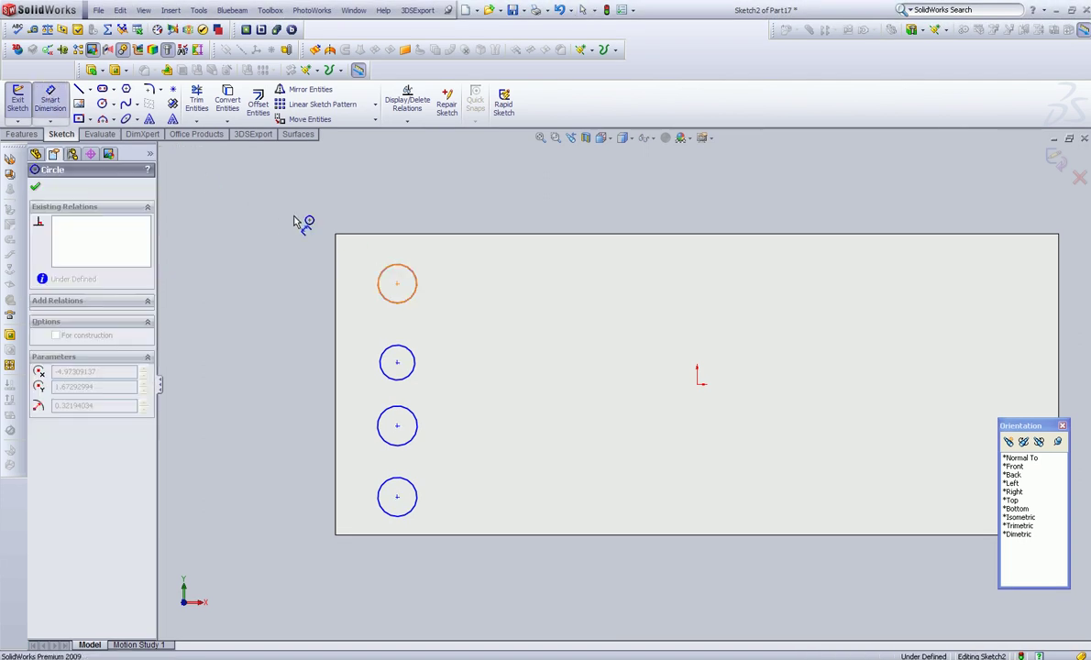
click(292, 213)
text(1)
key(Return)
click(35, 187)
key(Escape)
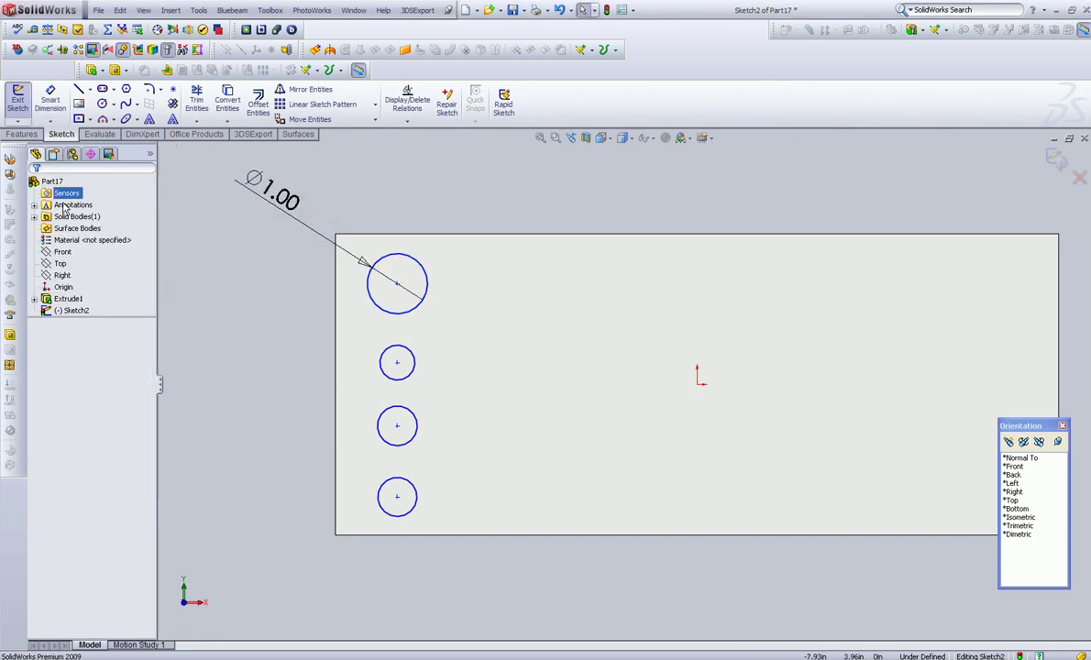
Step: Apply an Equal relation to the four circles and shift the second circle slightly upward to even out the spacing
click(406, 316)
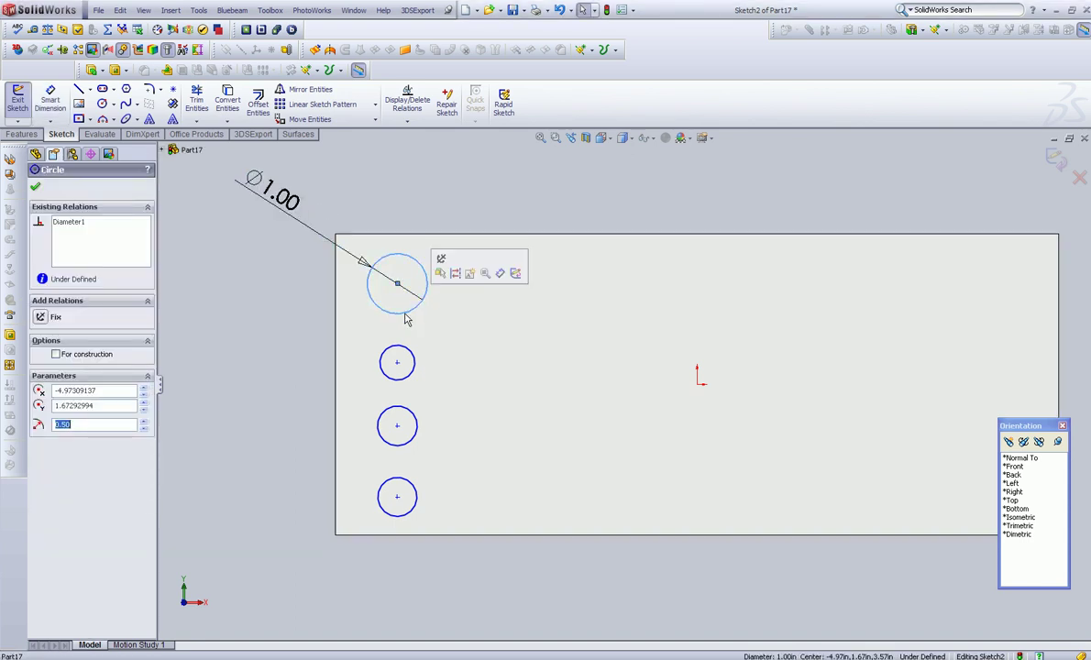
ctrl+click(413, 352)
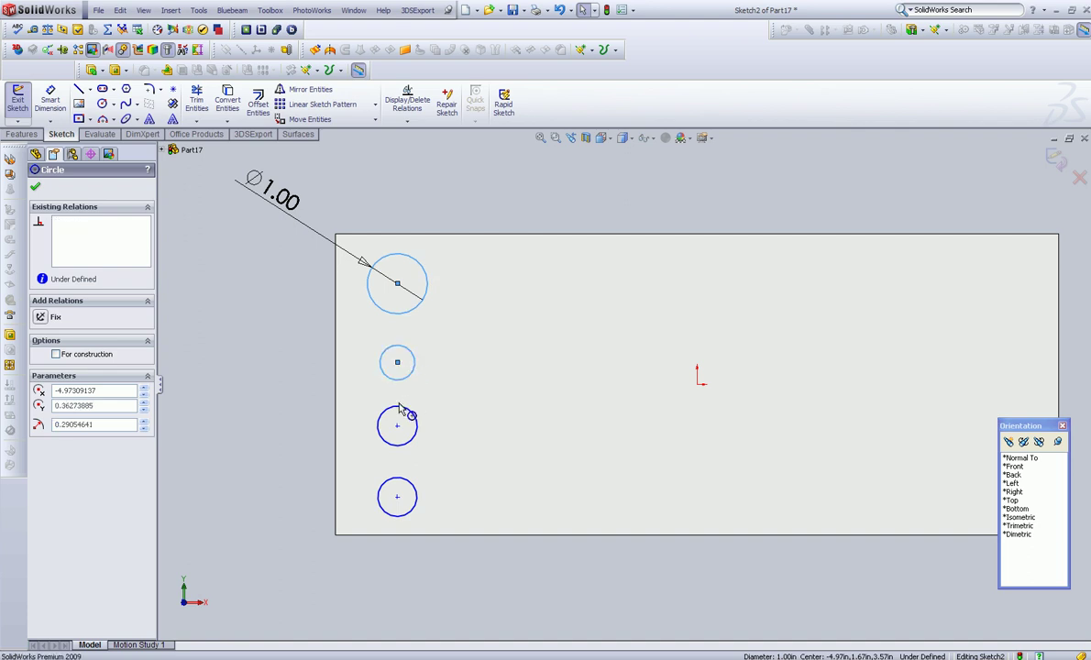
ctrl+click(408, 409)
ctrl+click(401, 480)
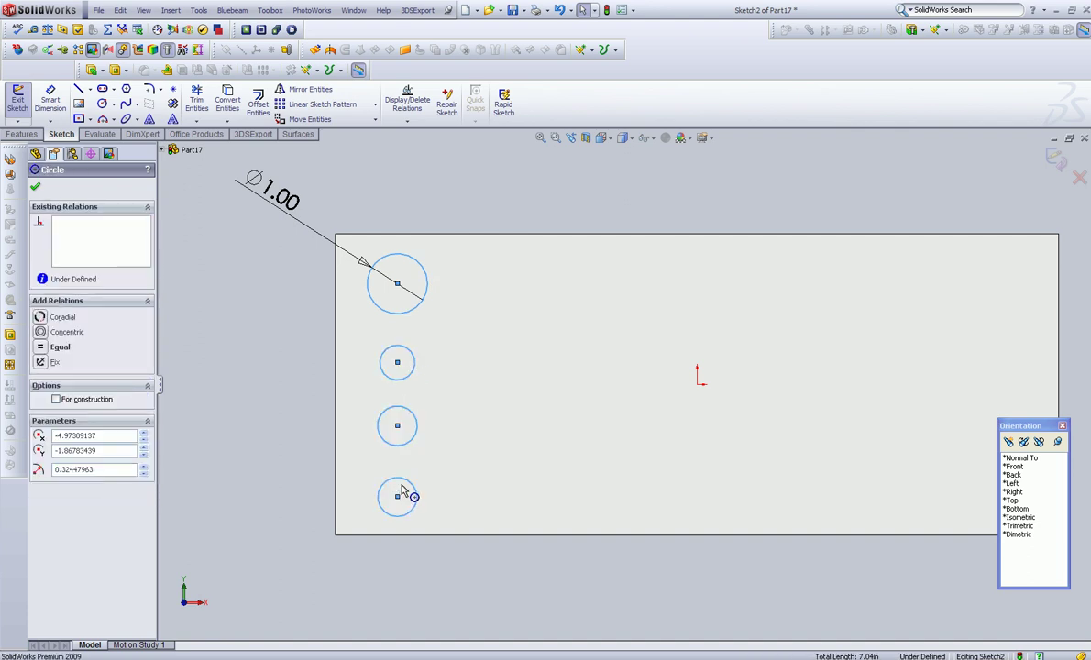
click(40, 398)
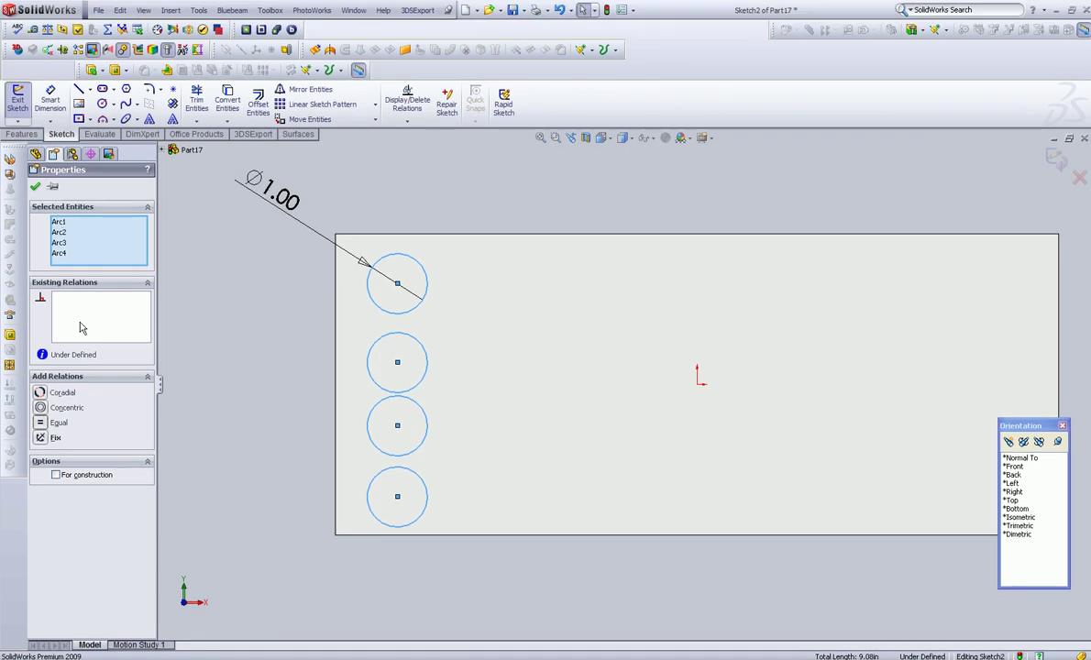
click(34, 188)
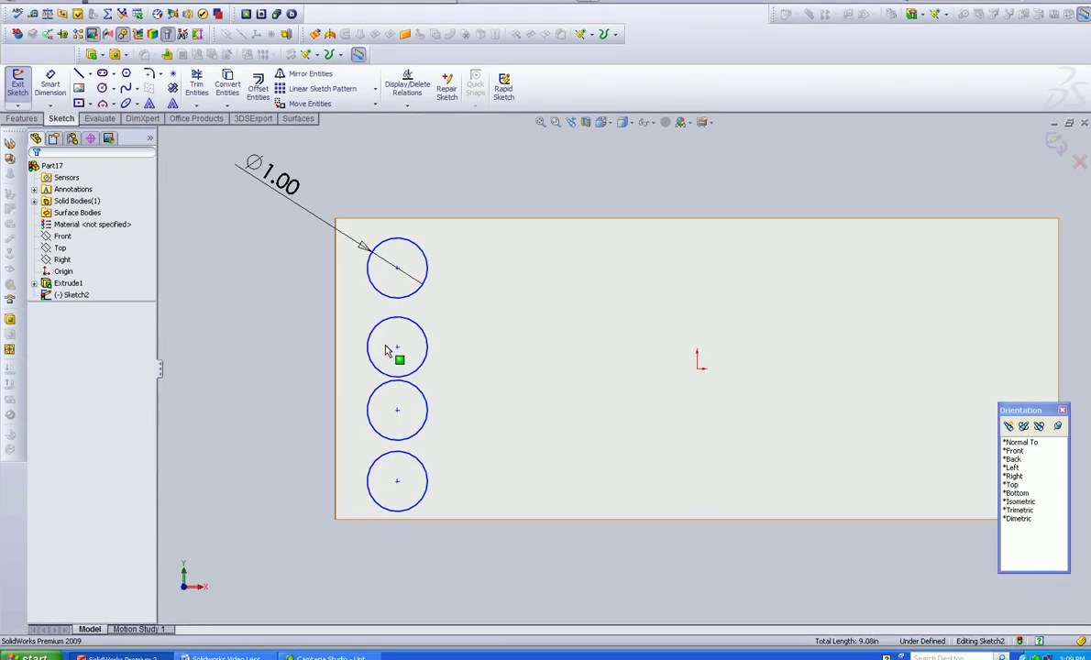
drag(400, 345, 400, 335)
click(254, 374)
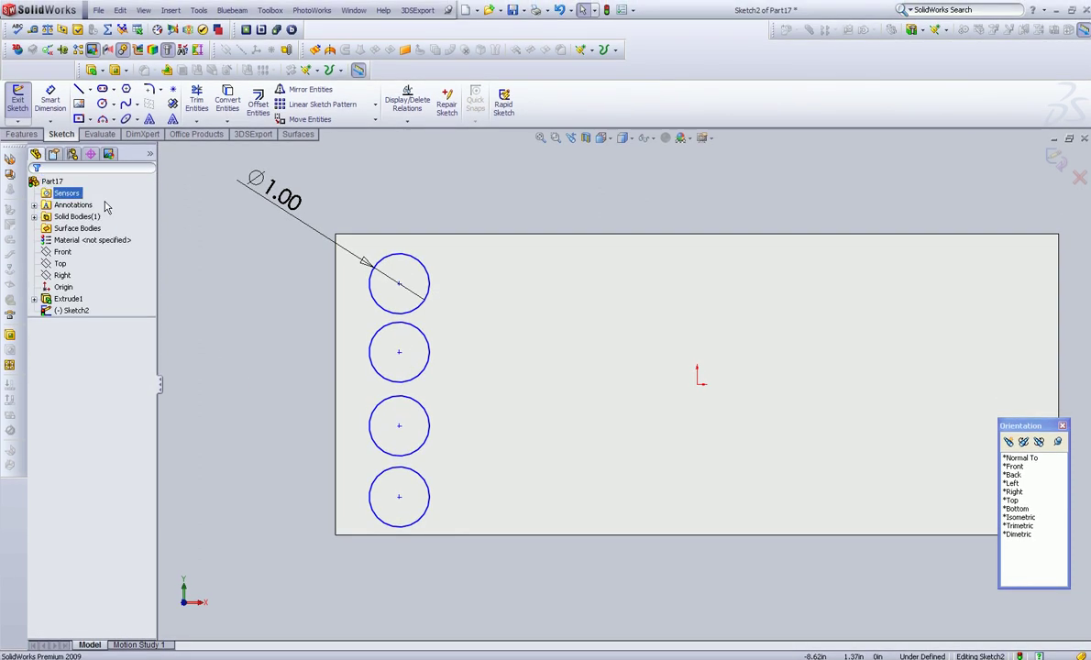
Step: Extrude the four circles as bosses to a blind depth of 1 in, merged with the block
click(21, 134)
click(22, 99)
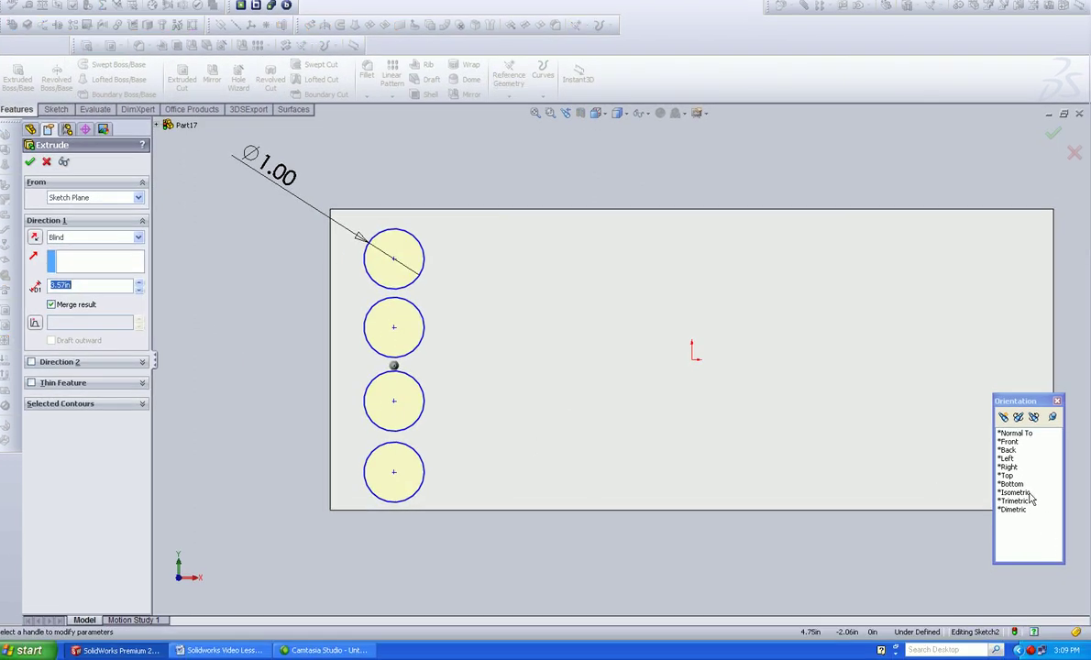
click(1026, 493)
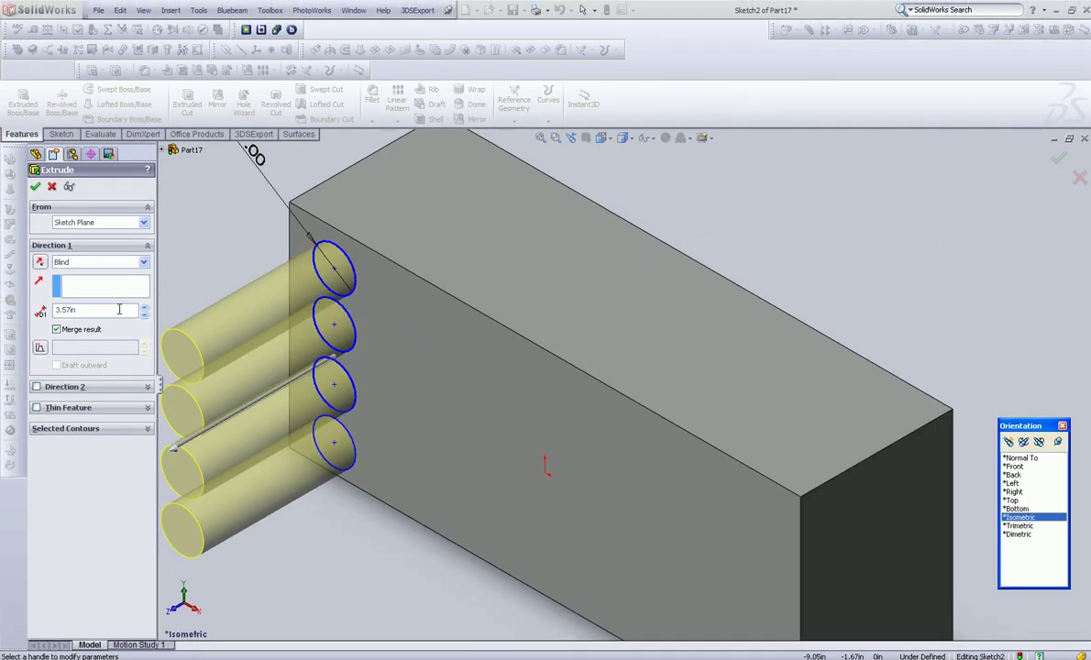
click(280, 314)
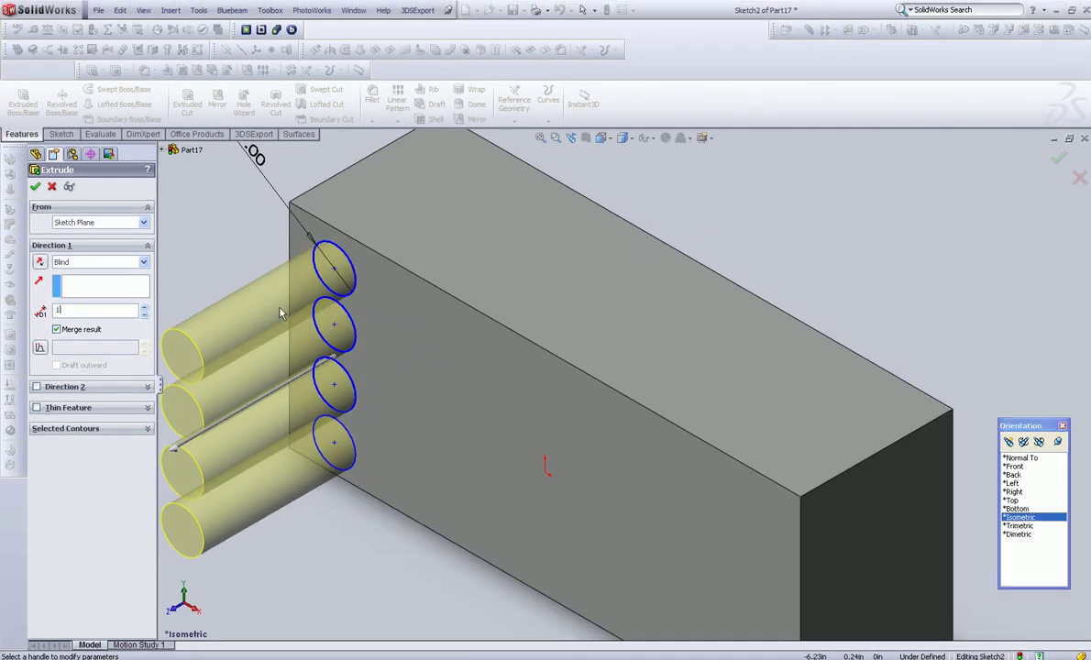
key(Return)
click(35, 187)
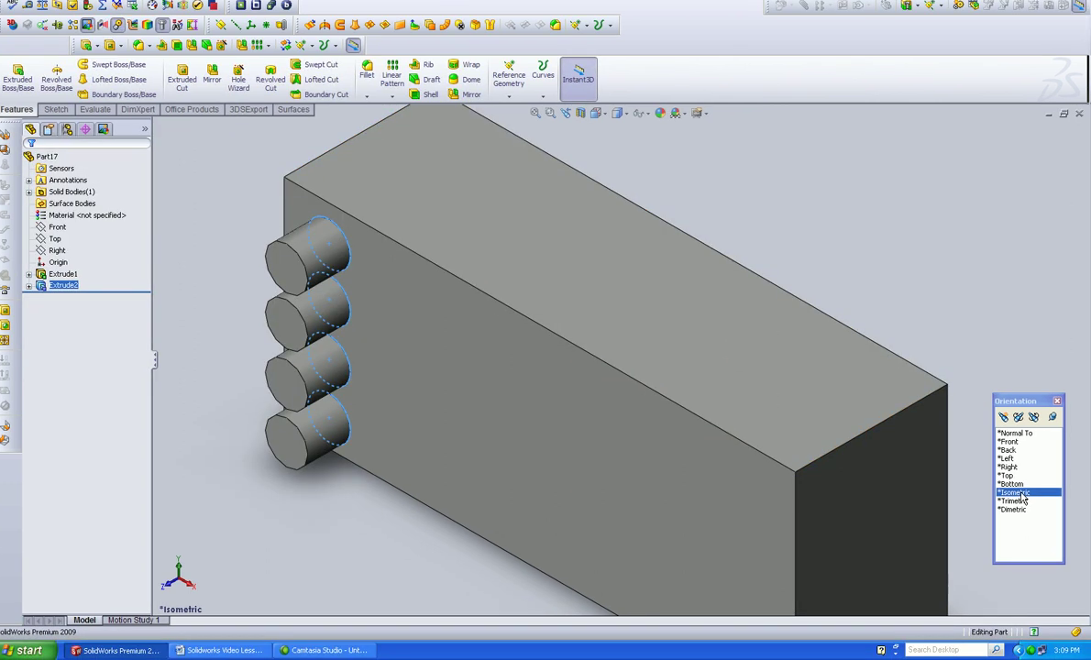
Step: Redefine the standard Top view as the view normal to the block's bossed face, and show the part in the updated isometric view
click(579, 492)
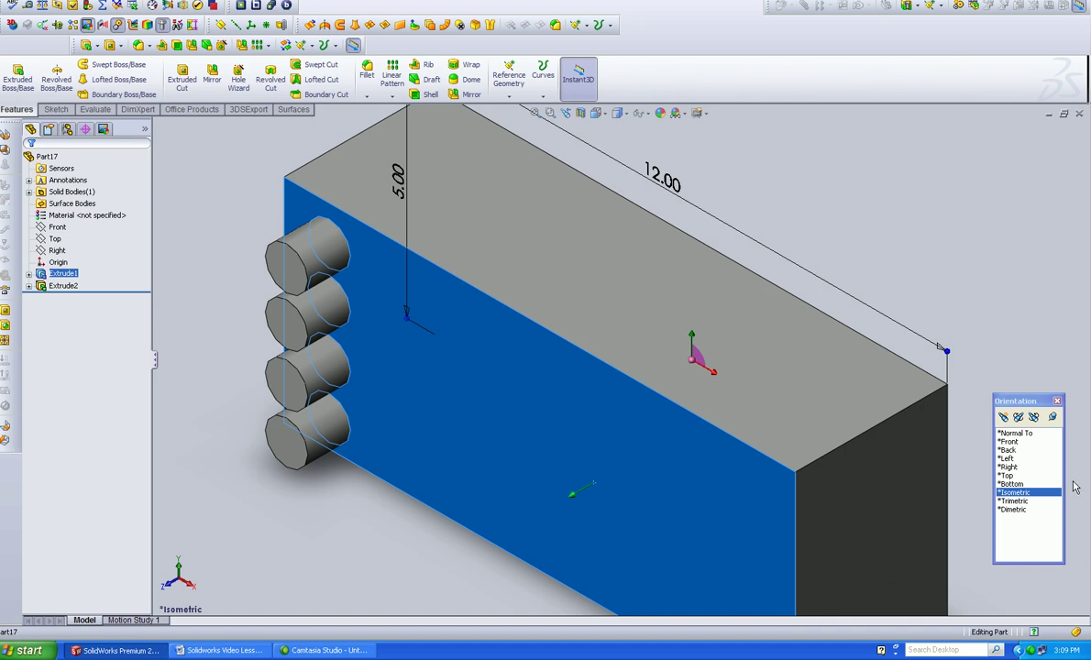
click(1015, 435)
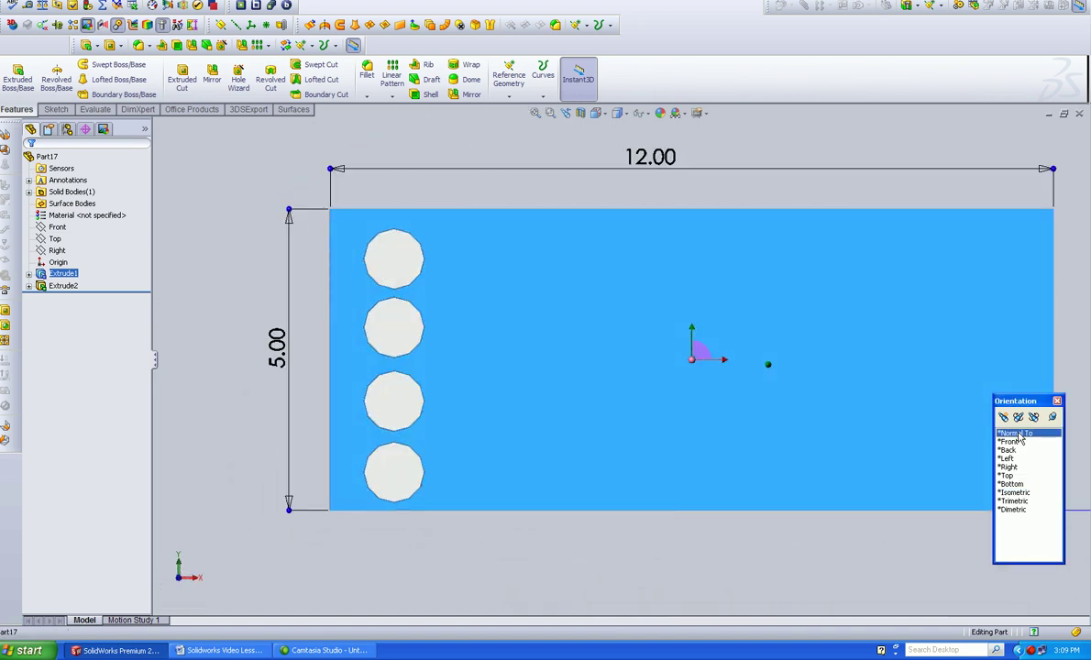
click(1007, 476)
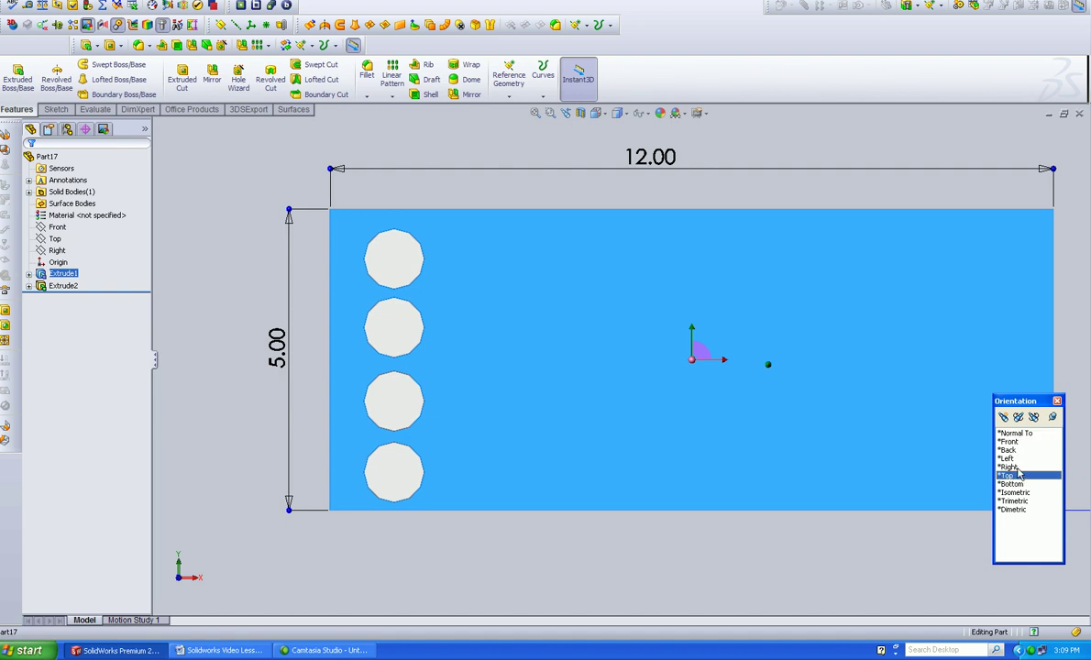
click(1017, 418)
click(925, 506)
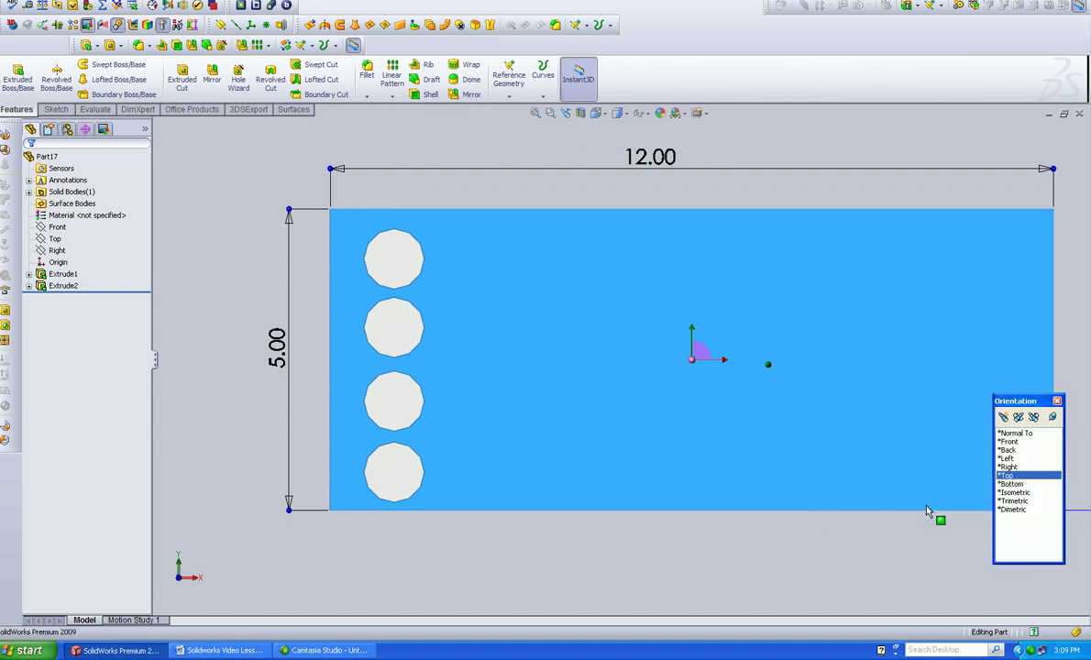
click(1008, 493)
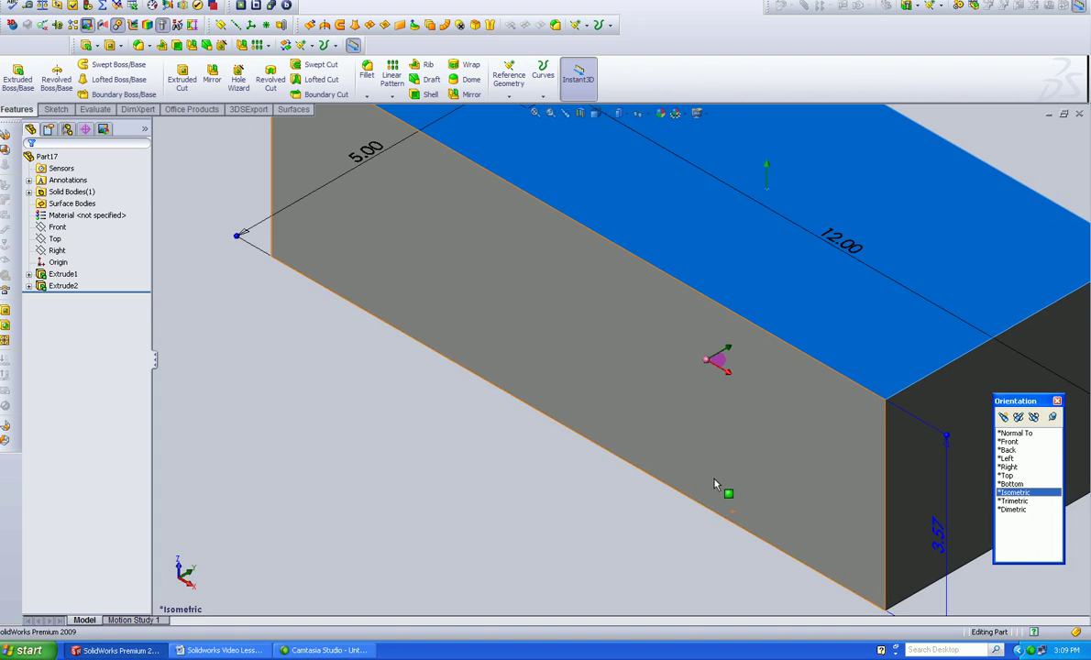
click(540, 515)
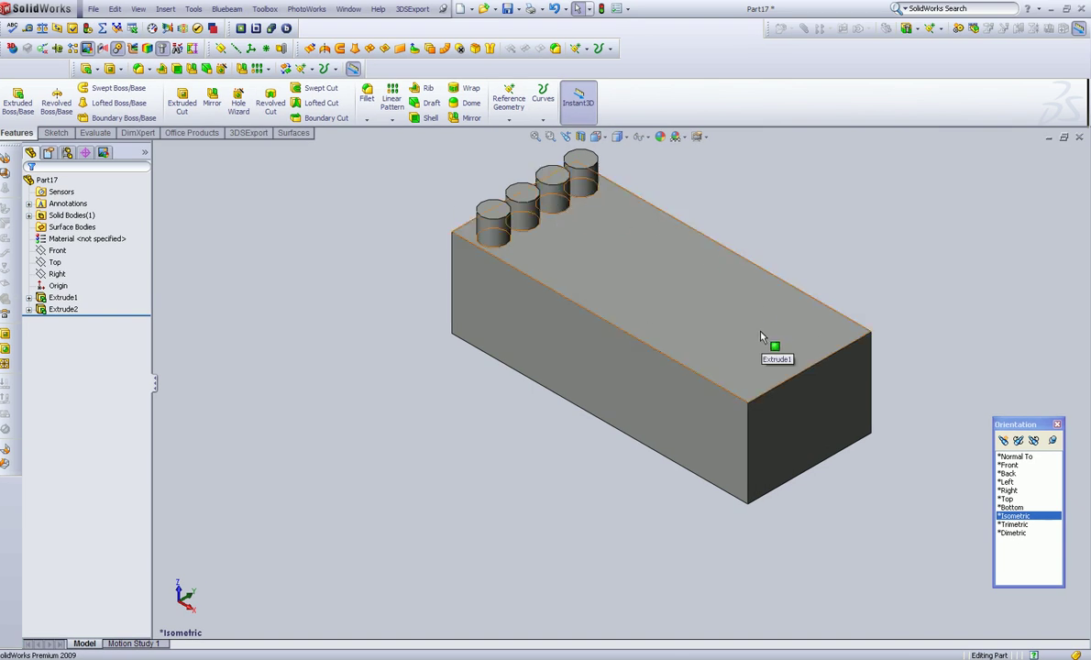
Step: Create a reference plane offset 0.10 in from the Right plane
click(65, 276)
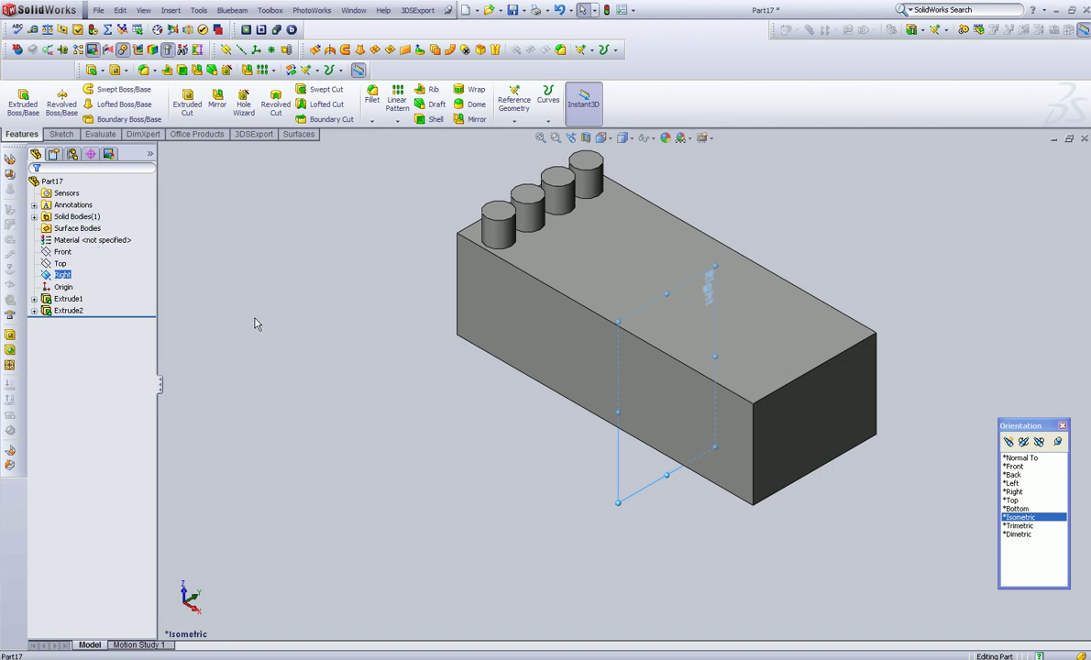
click(295, 135)
click(766, 122)
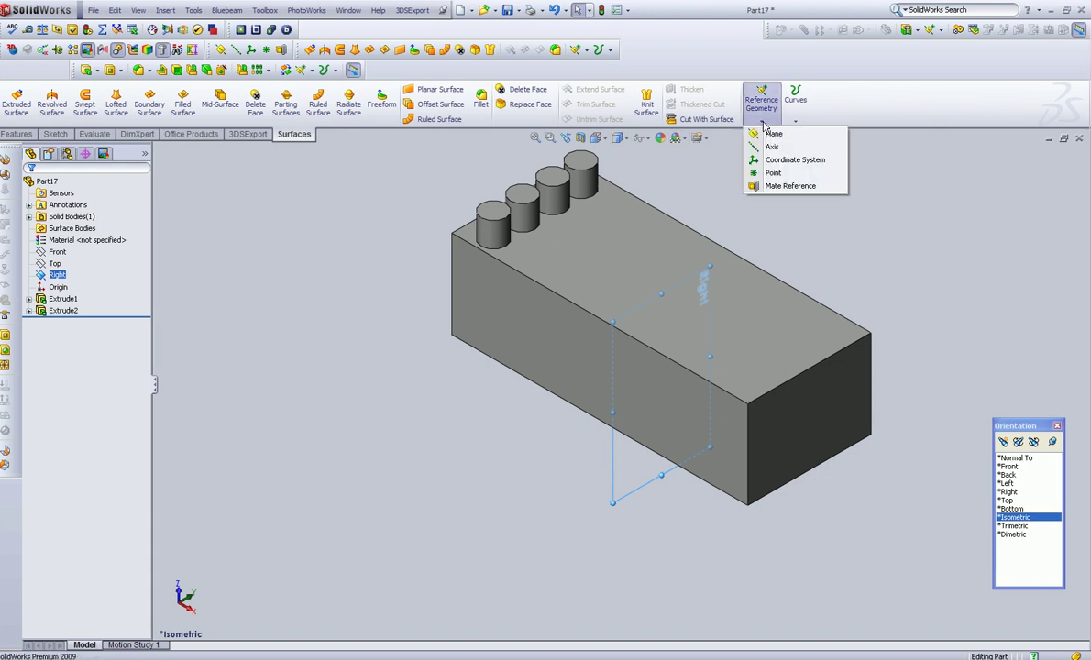
click(771, 134)
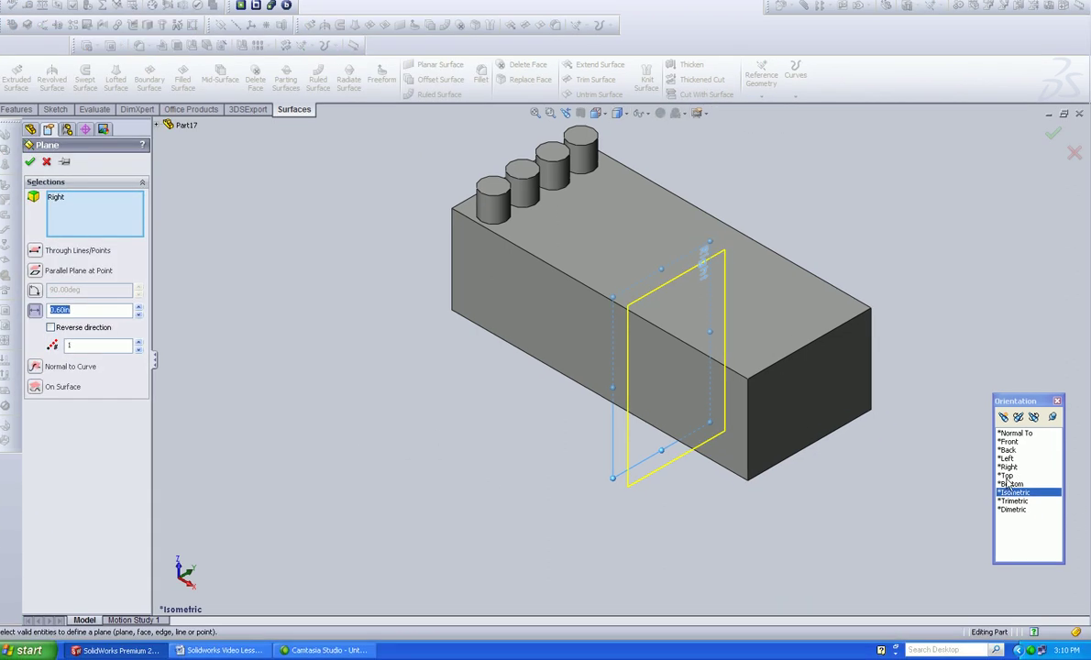
click(1006, 475)
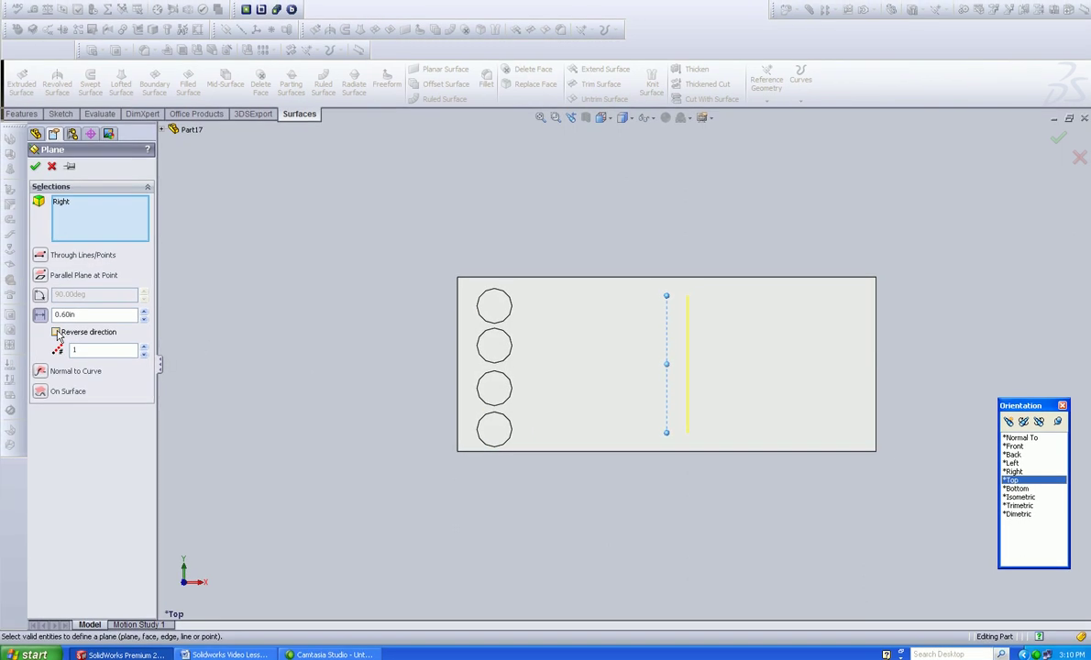
double_click(91, 316)
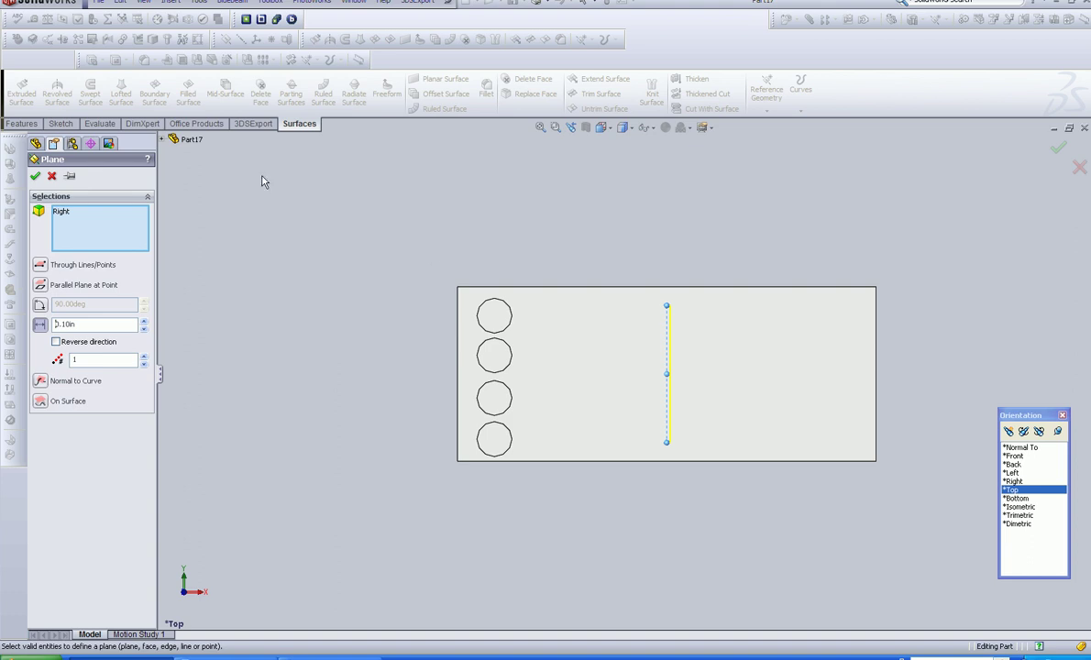
click(36, 176)
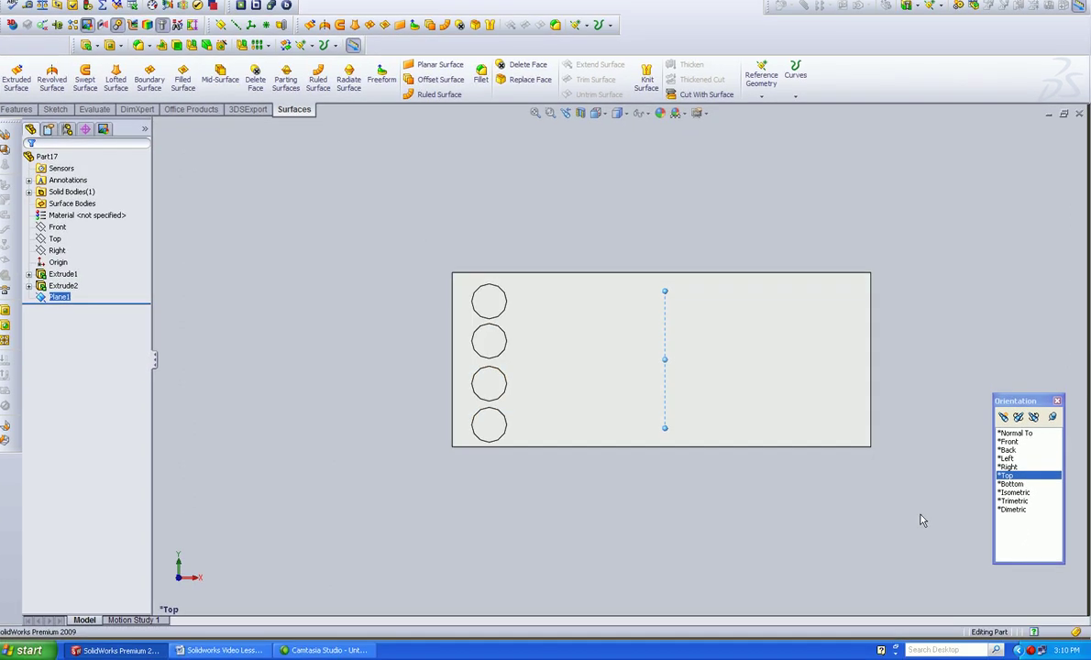
Step: Enlarge the displayed offset plane on all four sides so that it extends beyond the block
click(1016, 493)
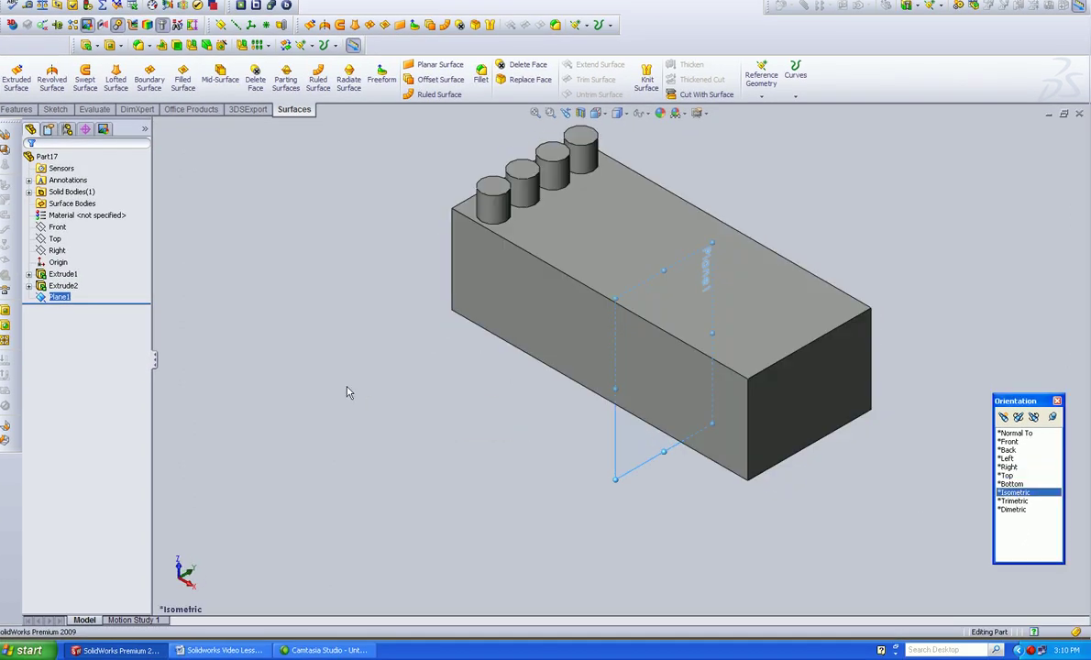
click(57, 323)
click(52, 280)
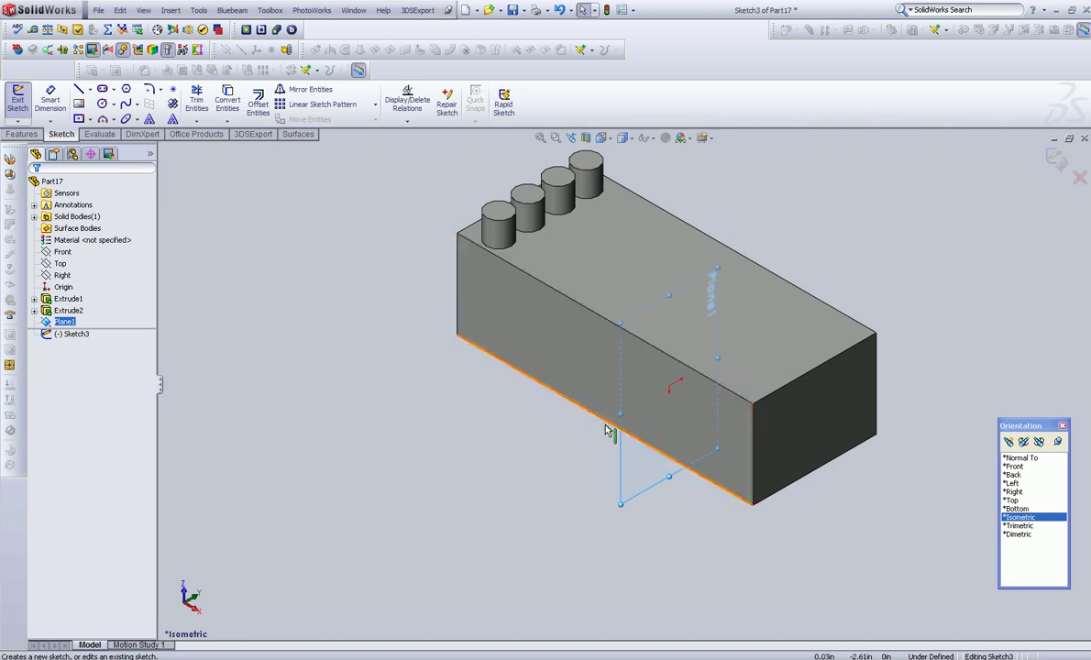
drag(620, 413, 527, 467)
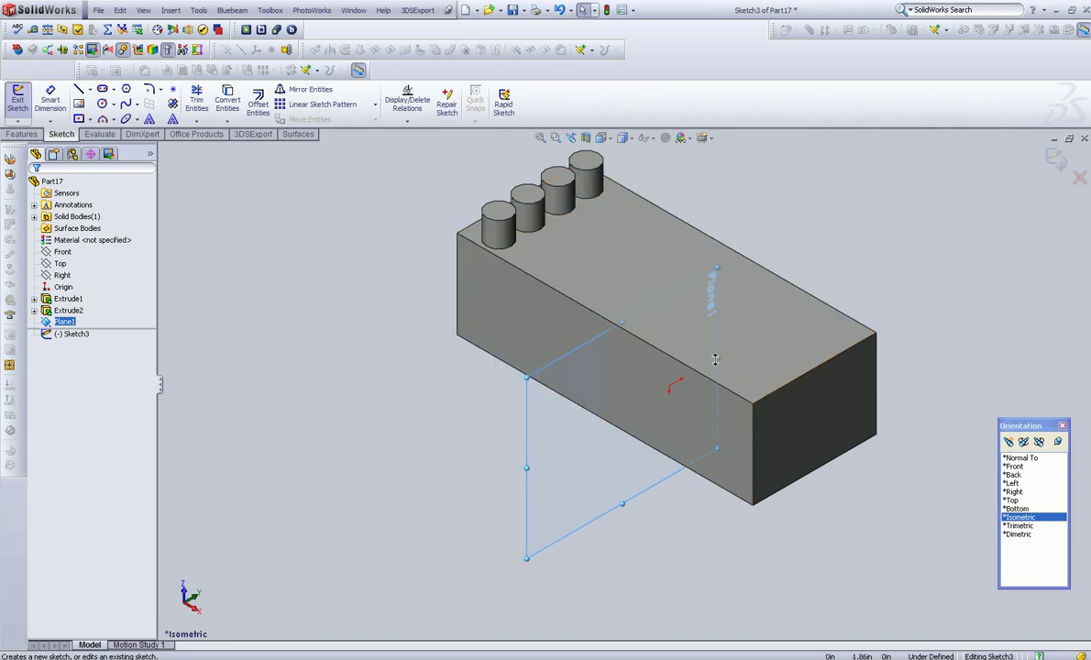
drag(717, 358, 865, 231)
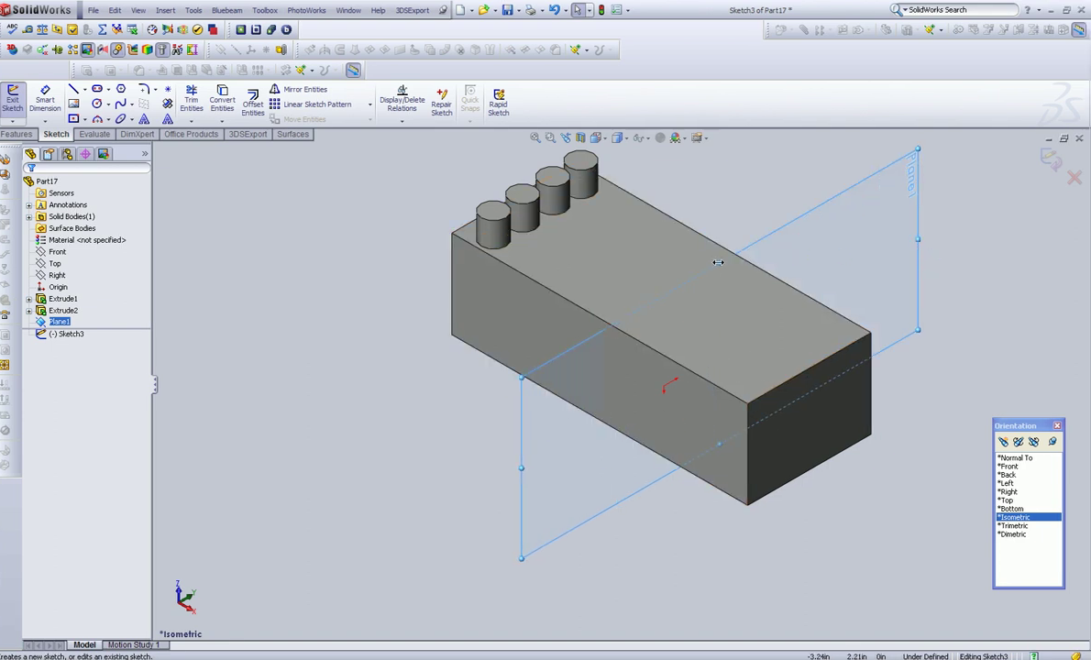
drag(718, 264, 720, 157)
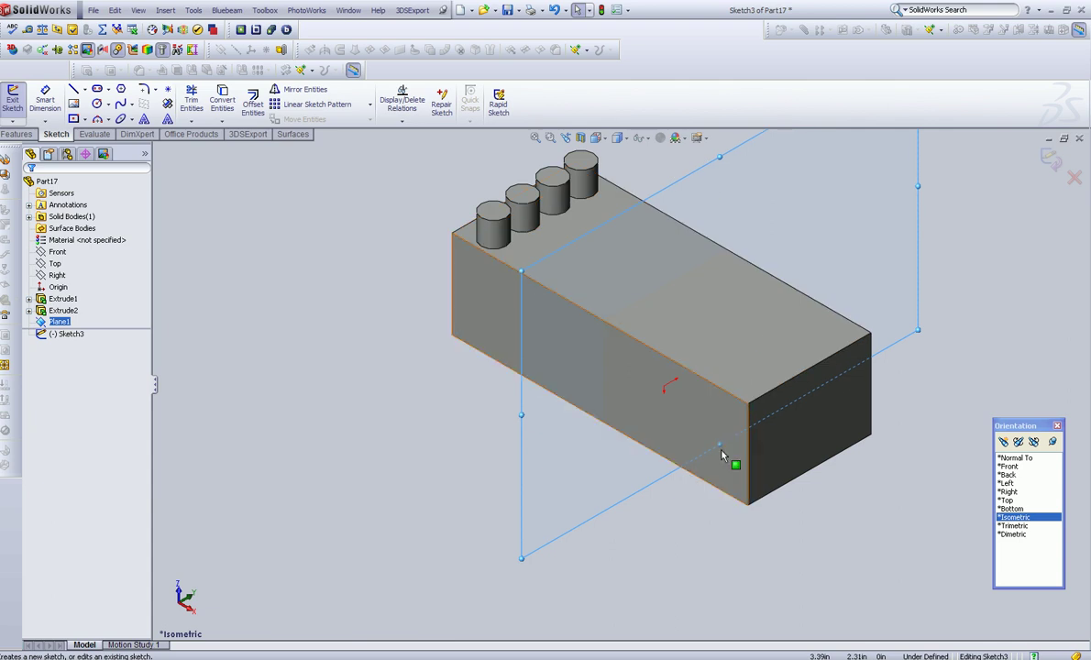
drag(715, 443, 708, 545)
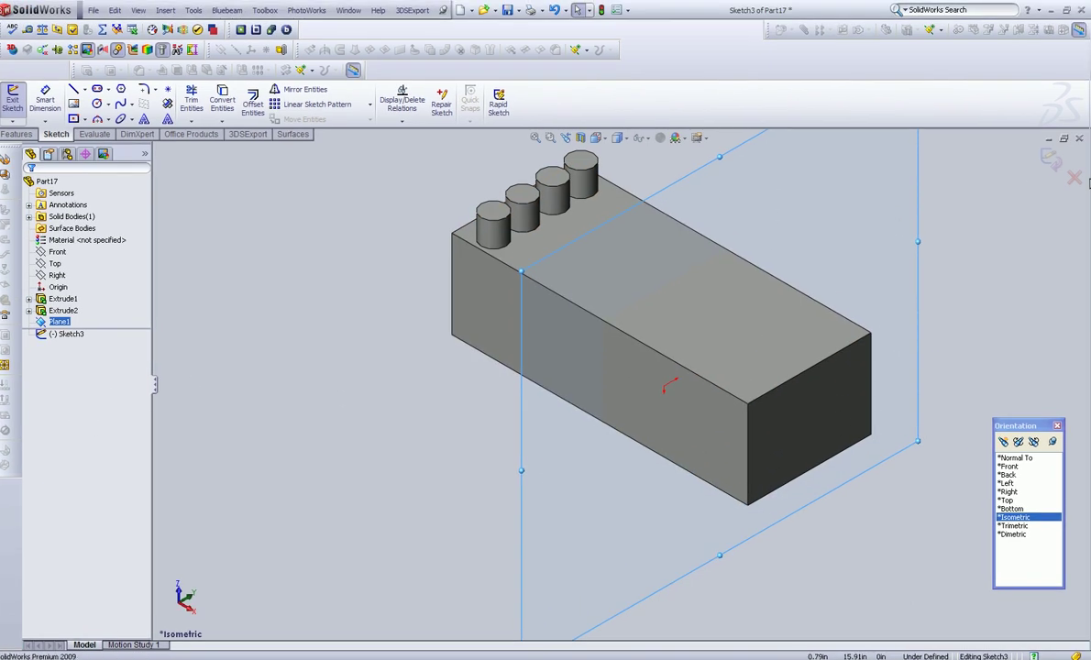
click(1056, 144)
click(408, 292)
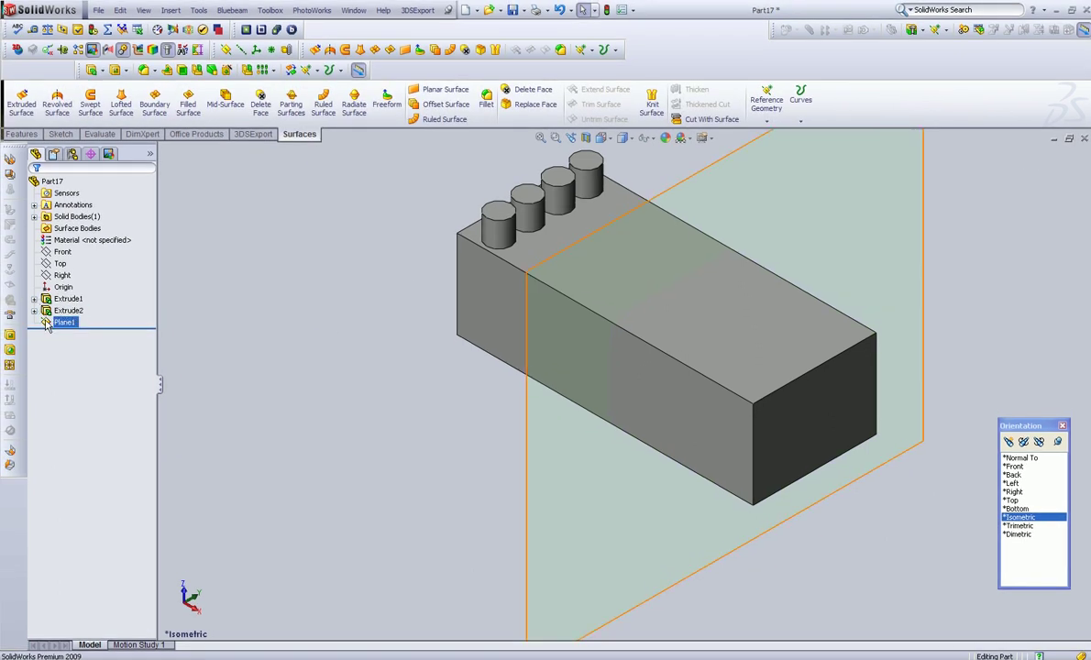
Step: Rename the offset plane as Mid_Point
click(56, 323)
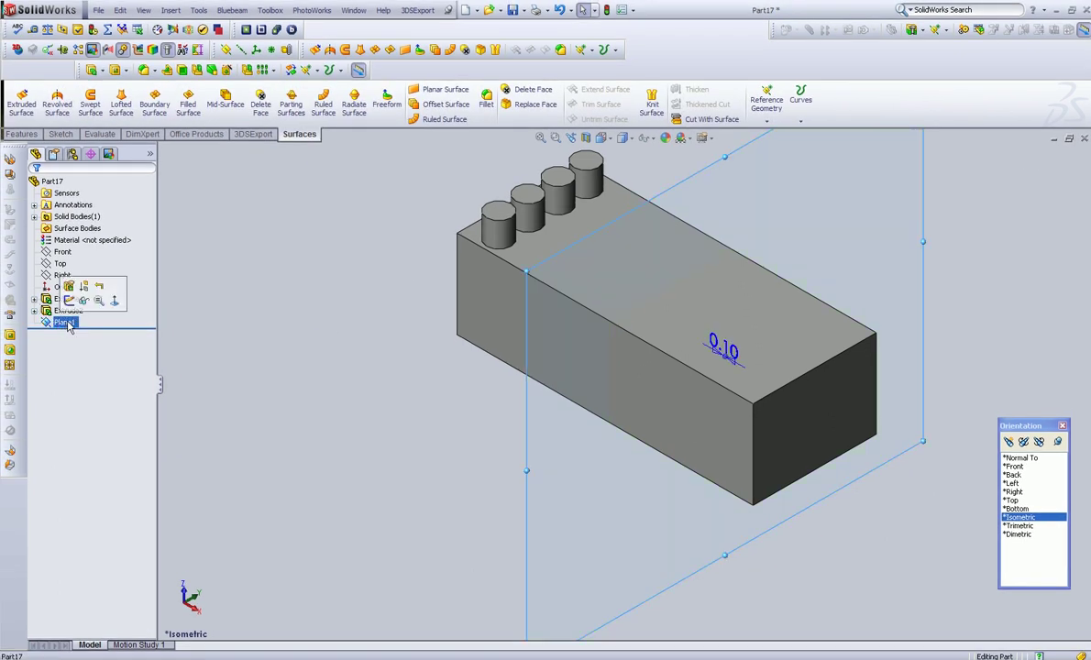
click(66, 323)
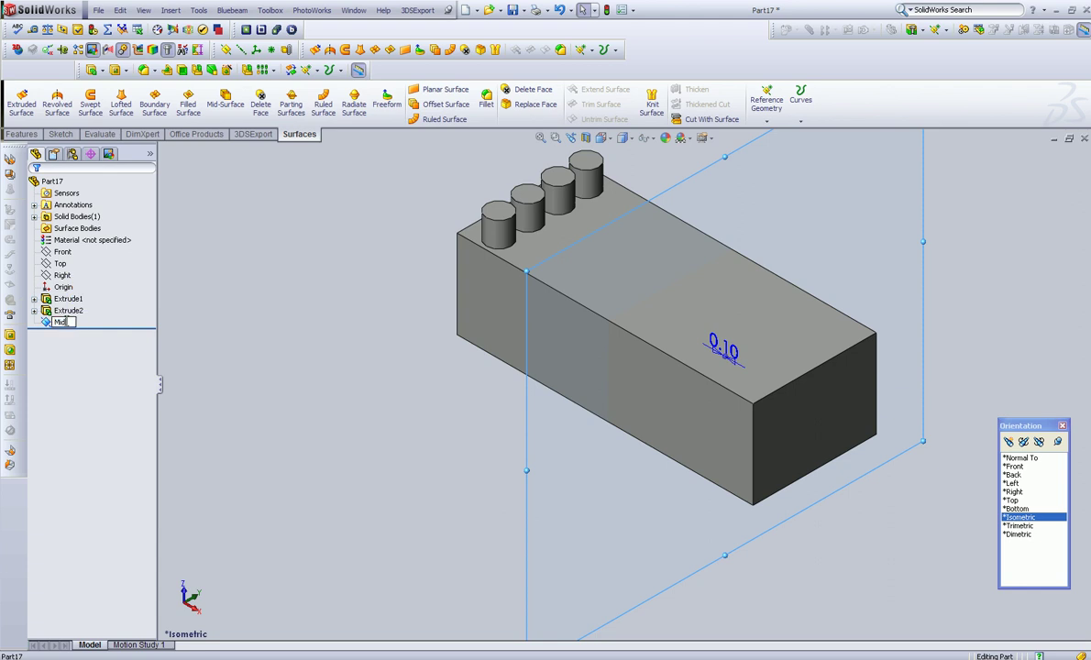
text(Mid Point)
key(Return)
click(254, 383)
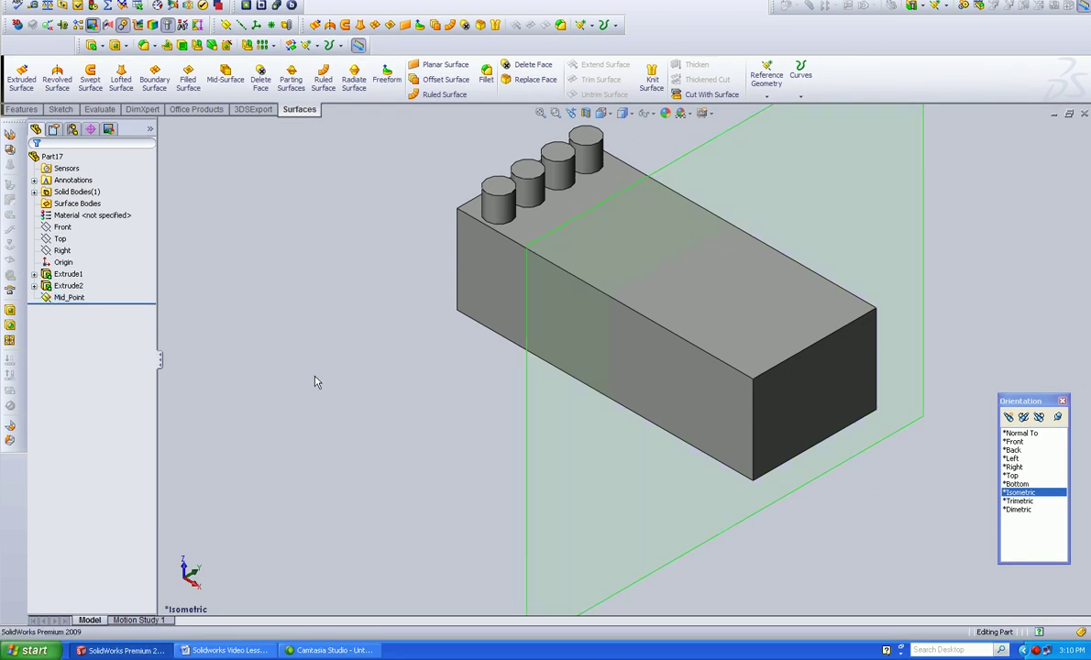
Step: Examine the available Features command buttons in the toolbar customization settings
scroll(349, 361, up, 1)
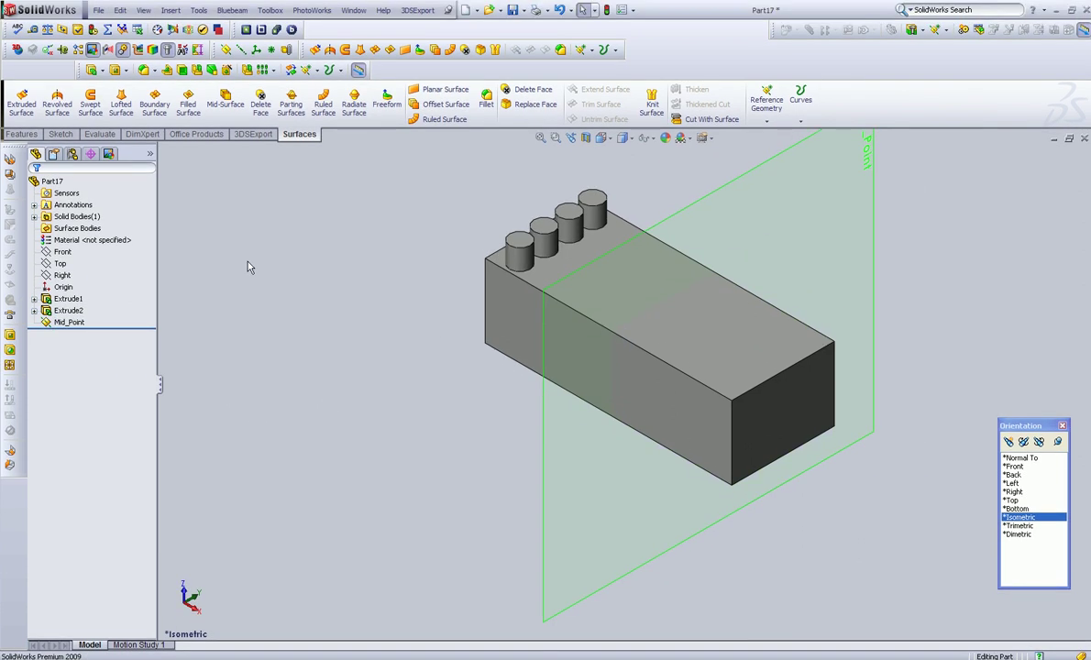
click(22, 133)
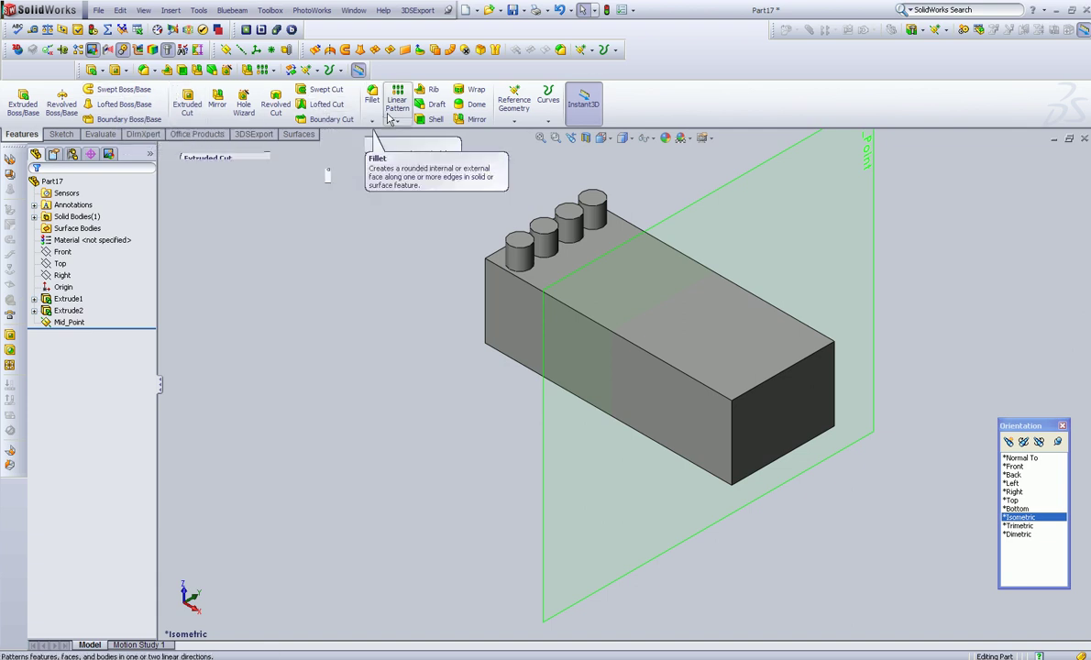
right_click(608, 96)
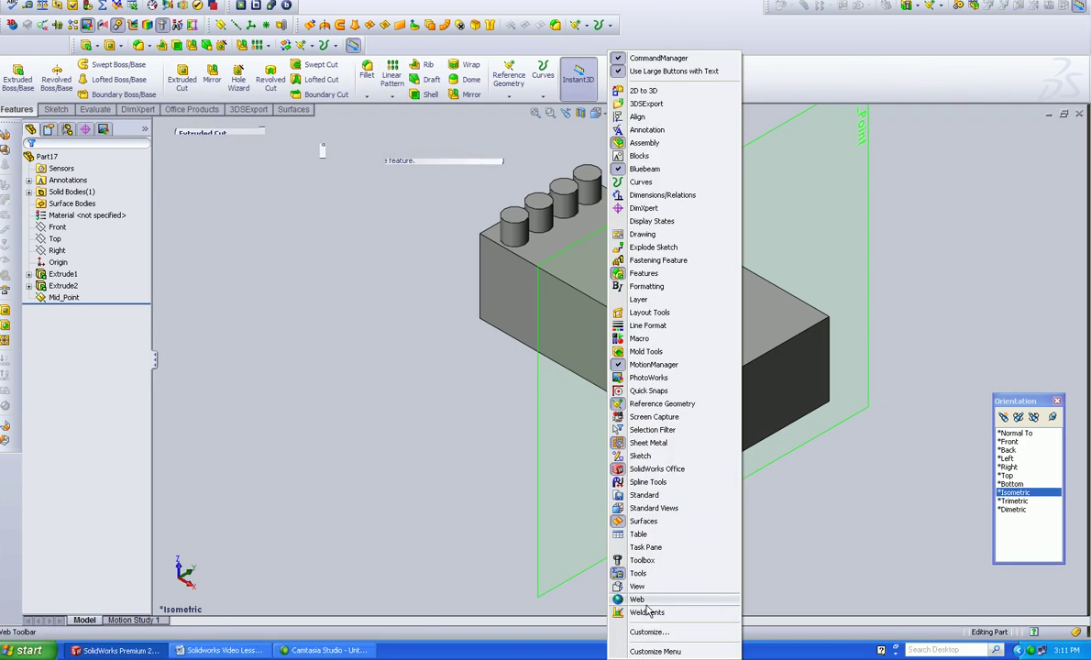
click(658, 633)
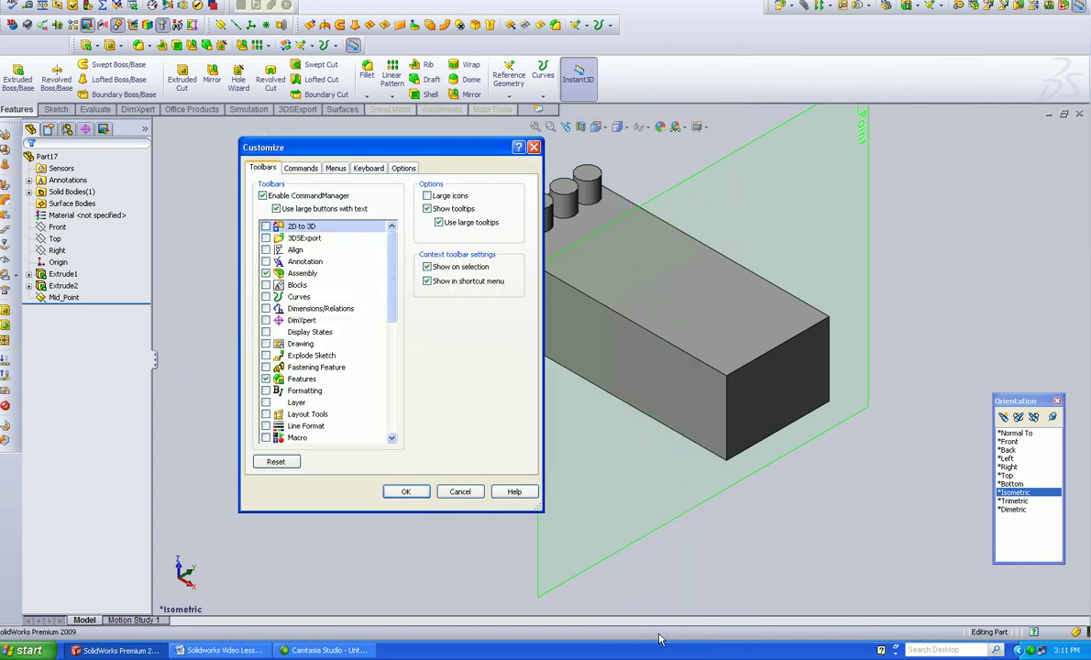
click(302, 169)
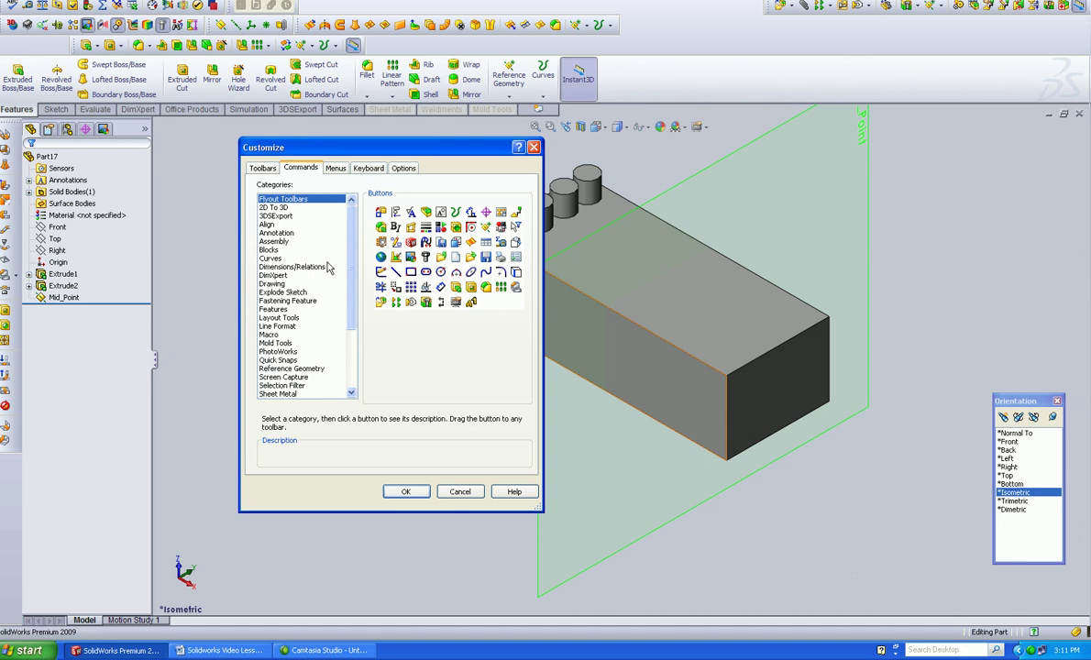
click(273, 310)
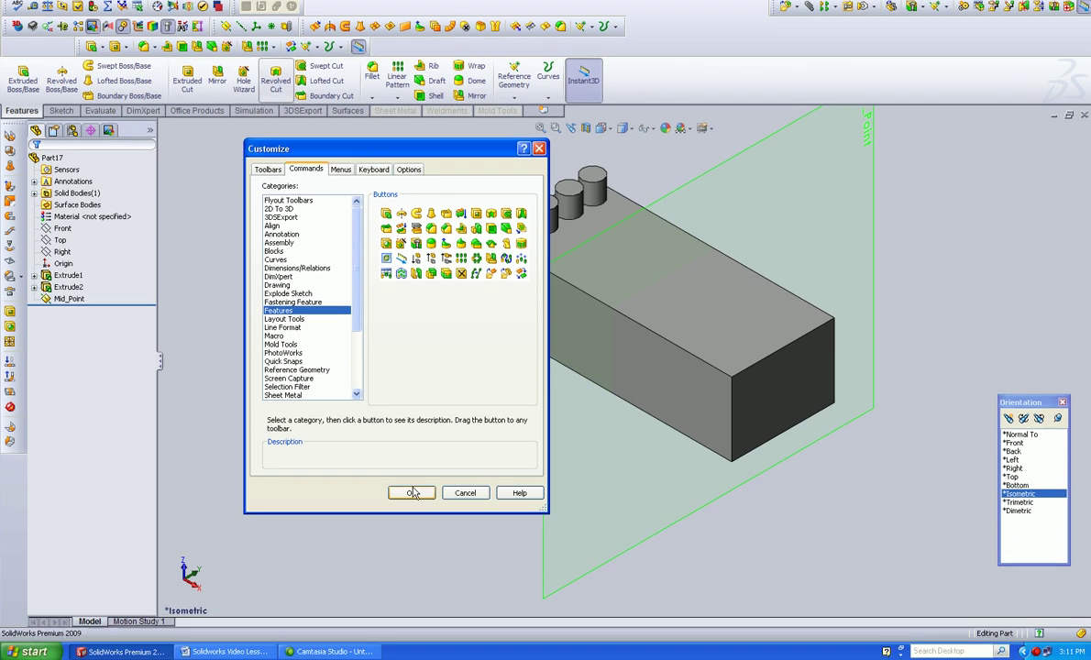
click(408, 519)
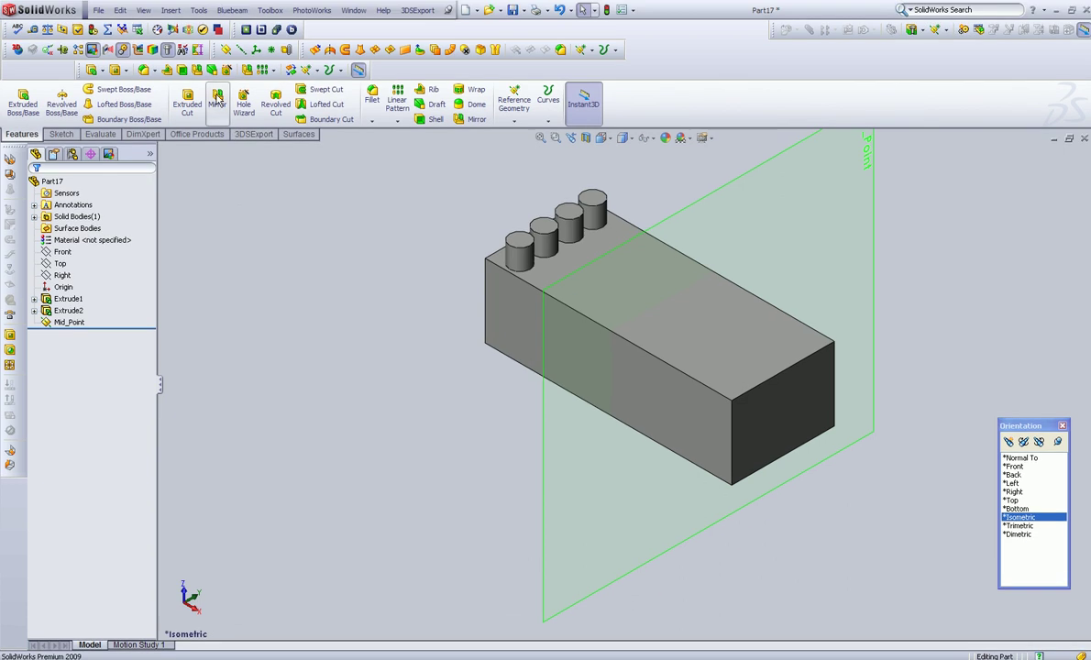
Step: Mirror the four-boss extrusion Extrude2 about the Mid_Point plane to the opposite end of the block
click(218, 75)
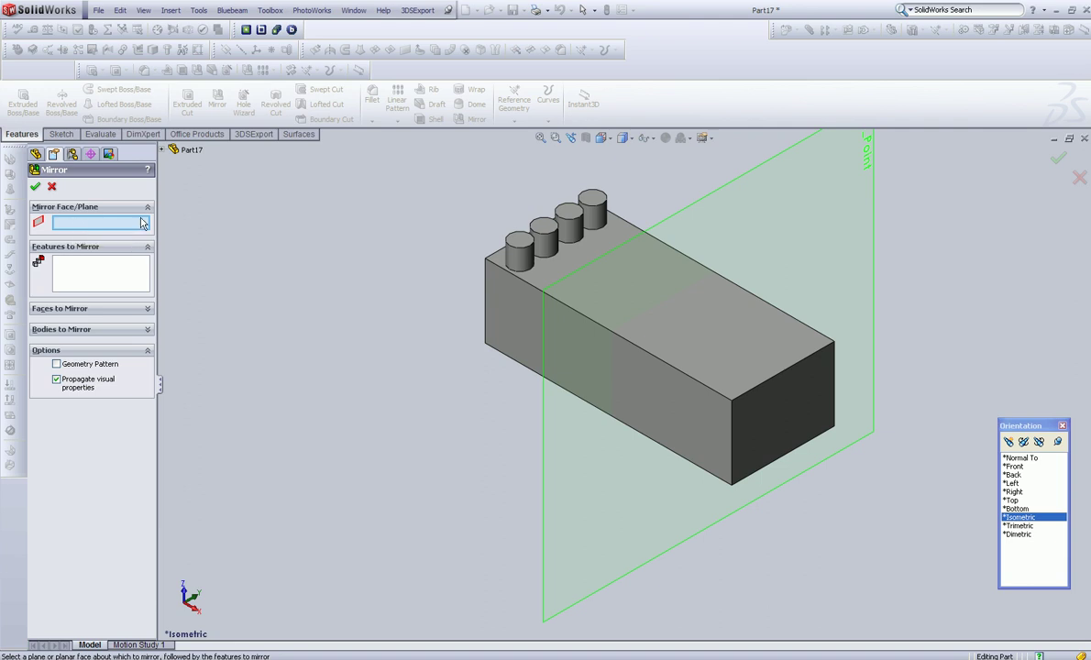
click(163, 150)
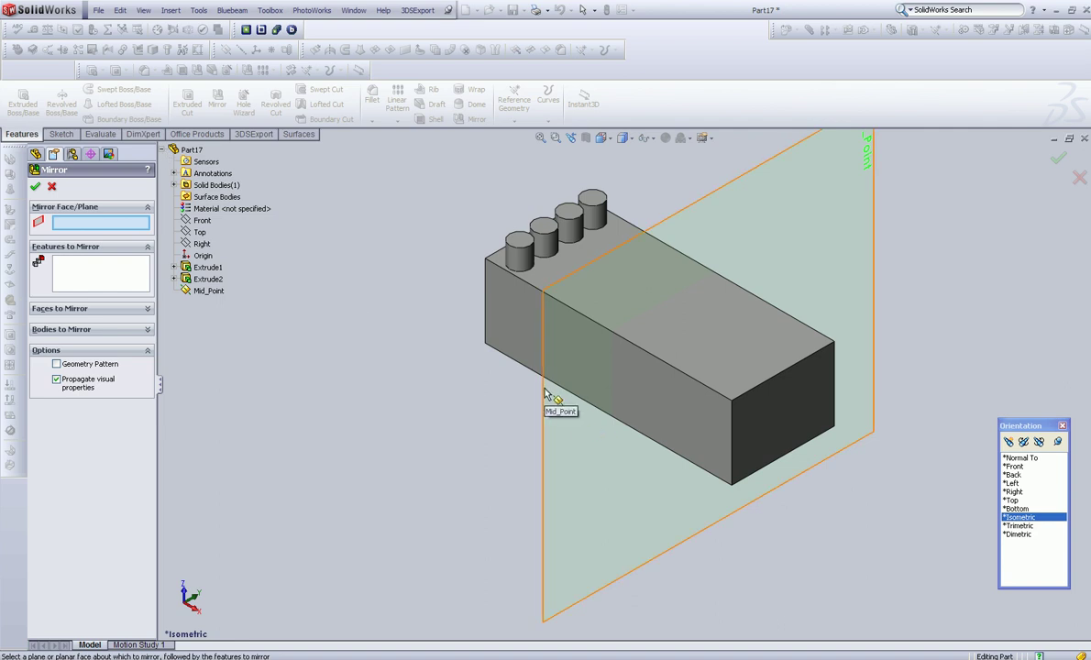
click(209, 292)
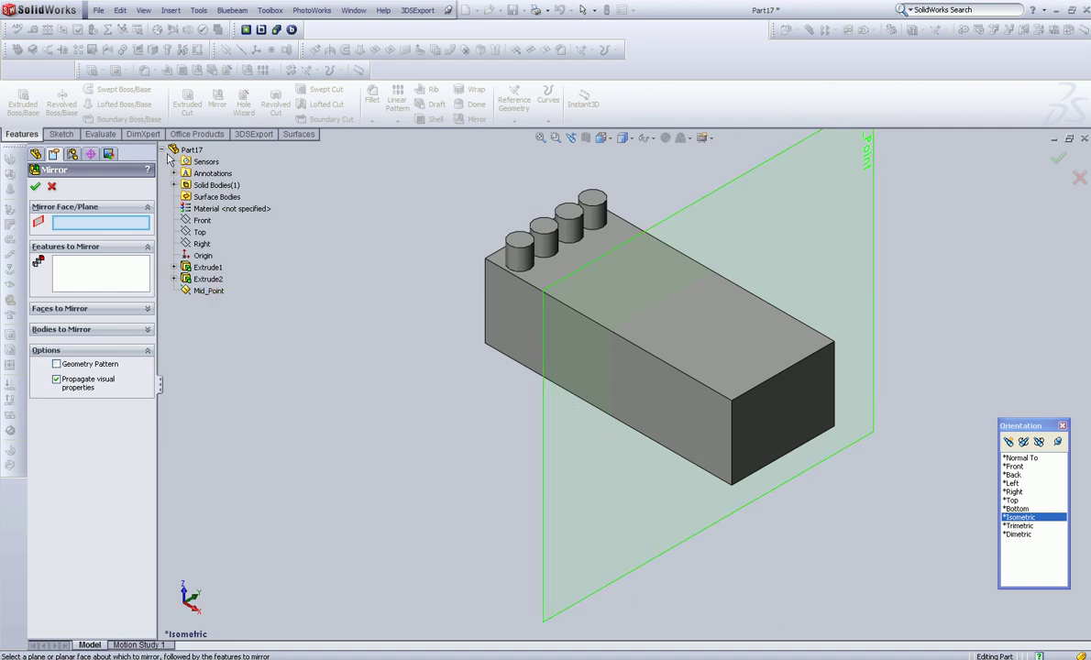
click(163, 151)
click(163, 150)
click(212, 293)
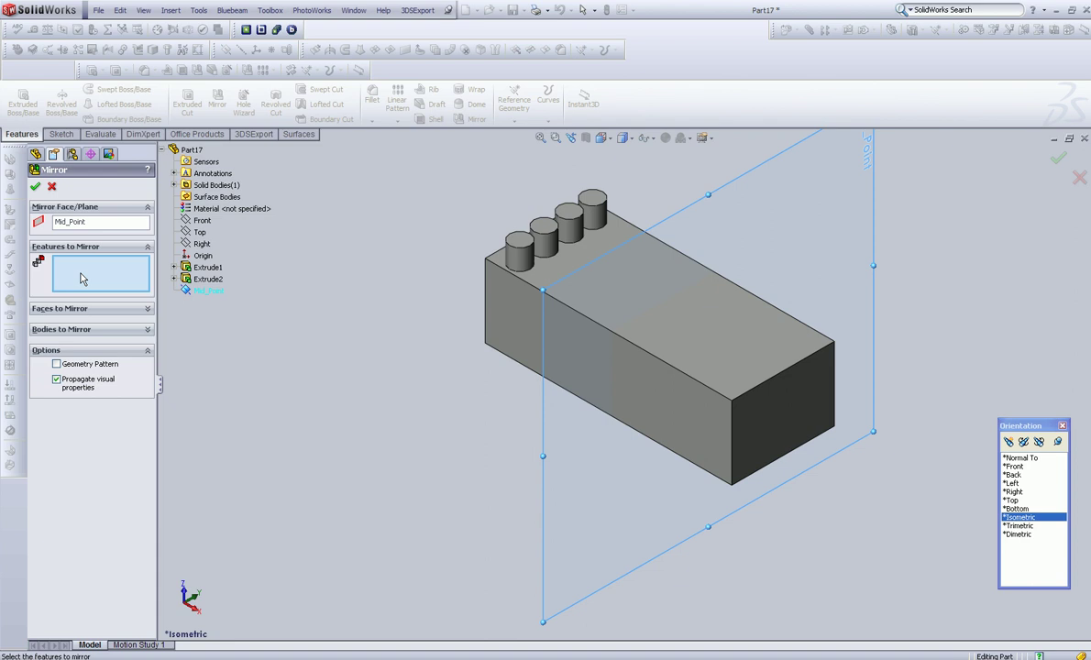
click(217, 281)
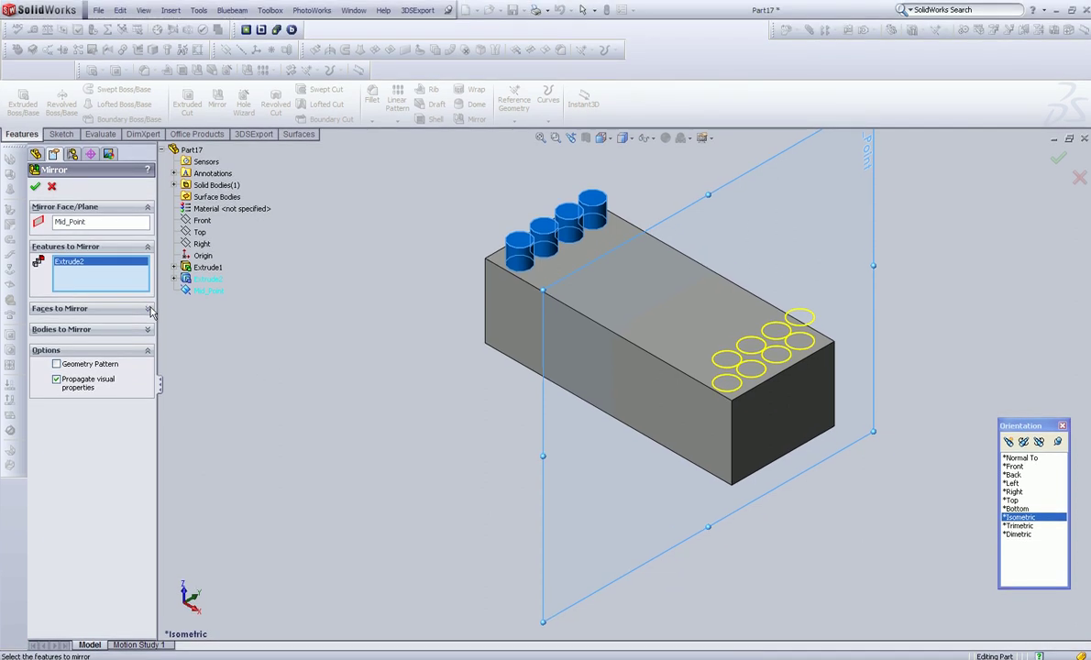
click(150, 310)
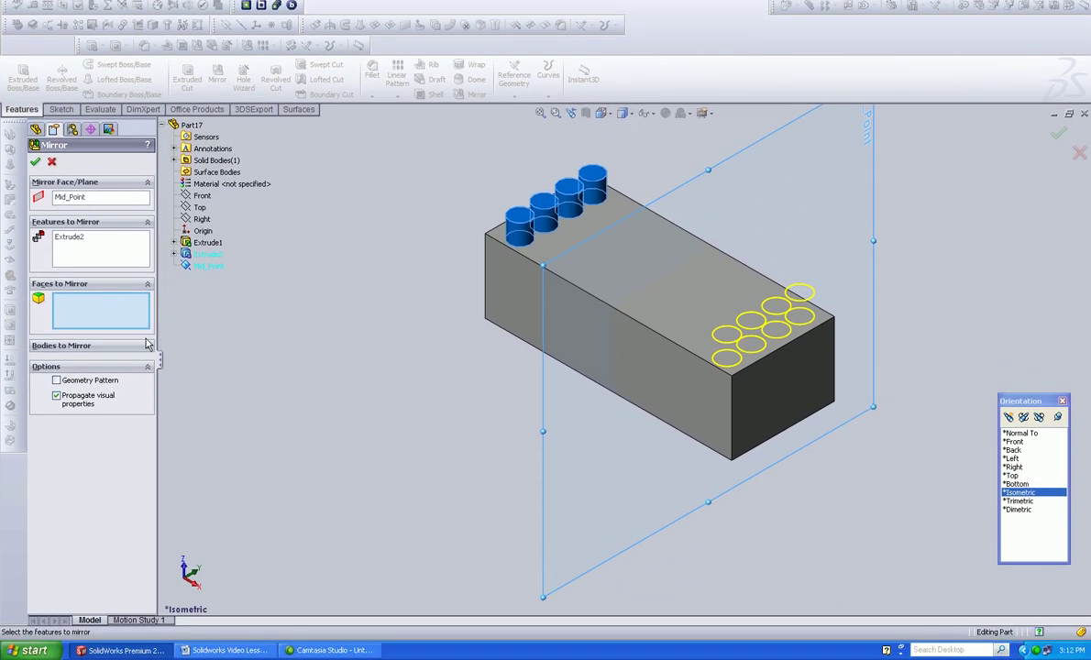
click(149, 346)
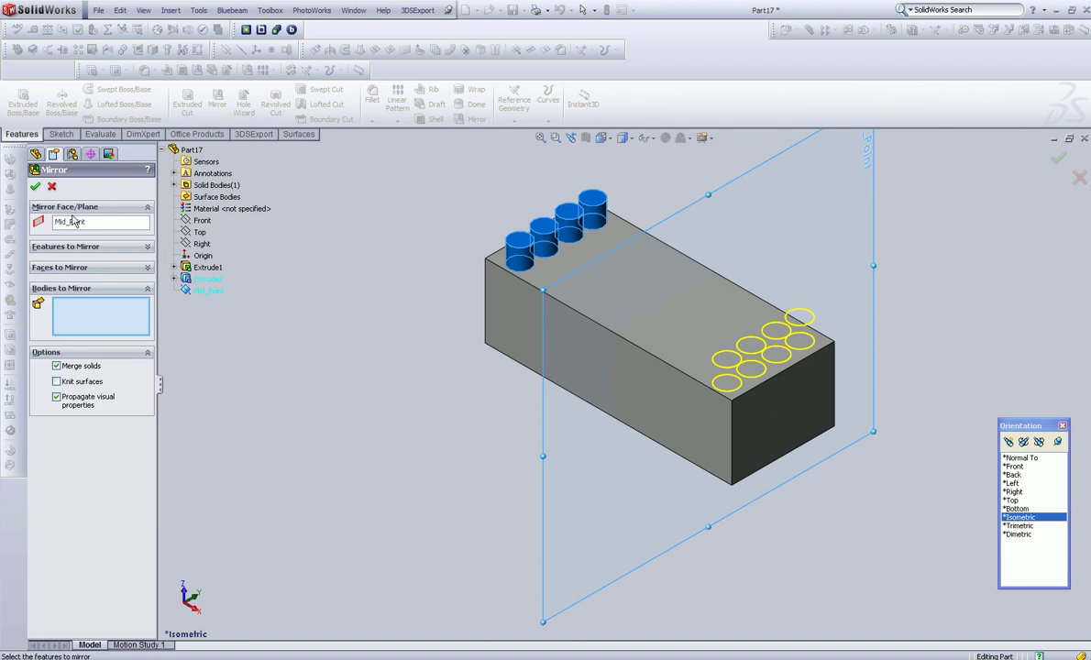
click(148, 248)
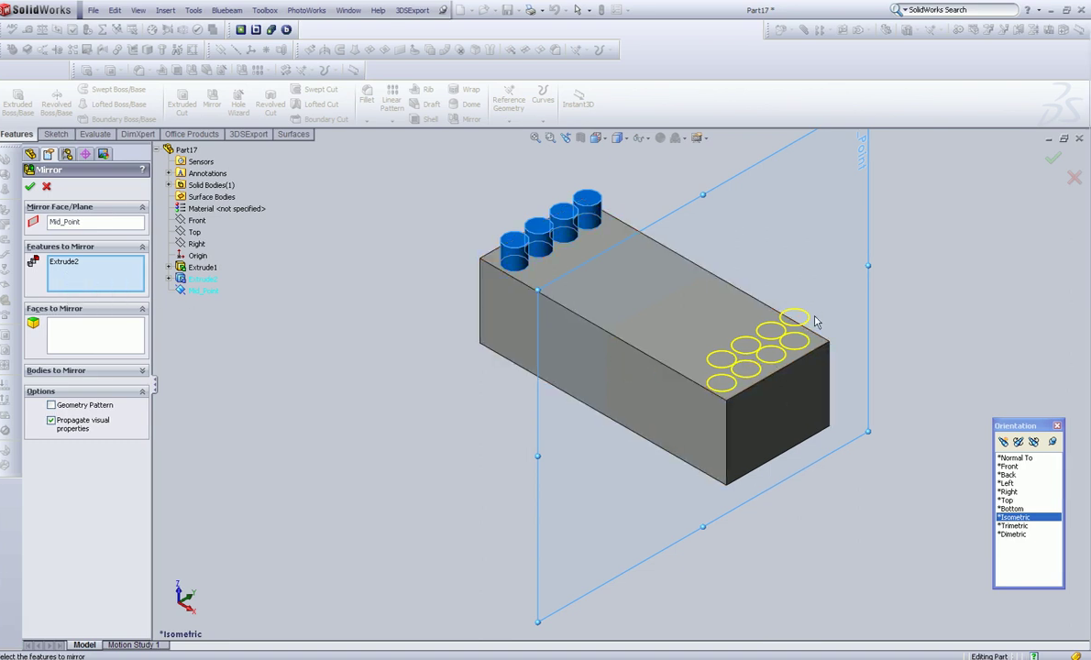
click(35, 186)
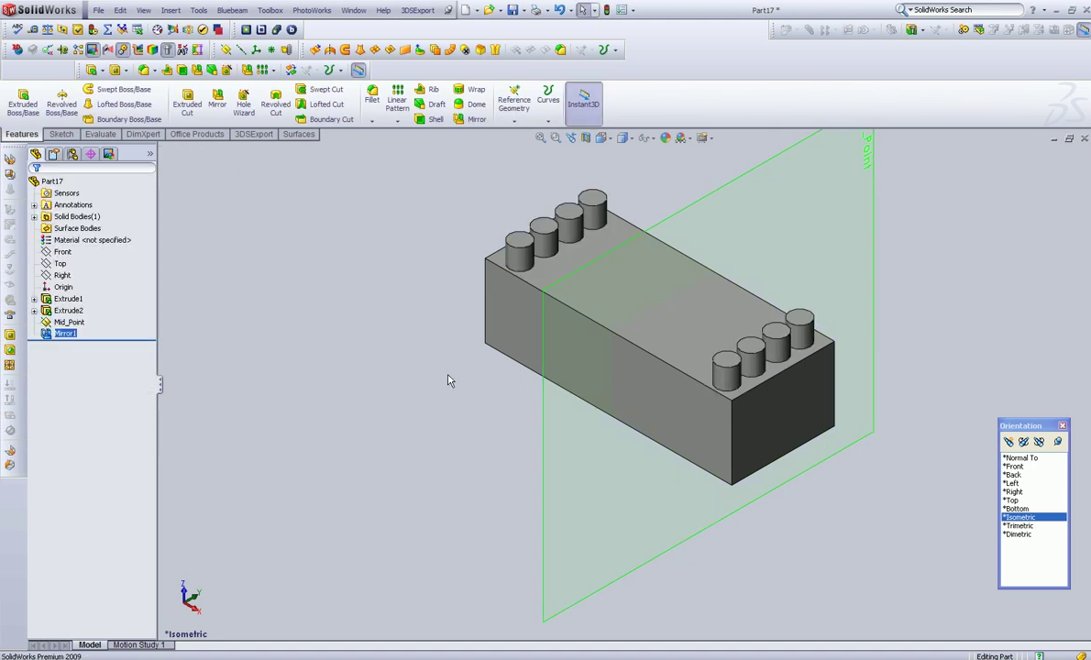
Step: Hide the Mid_Point plane and display the part in the isometric view
click(543, 370)
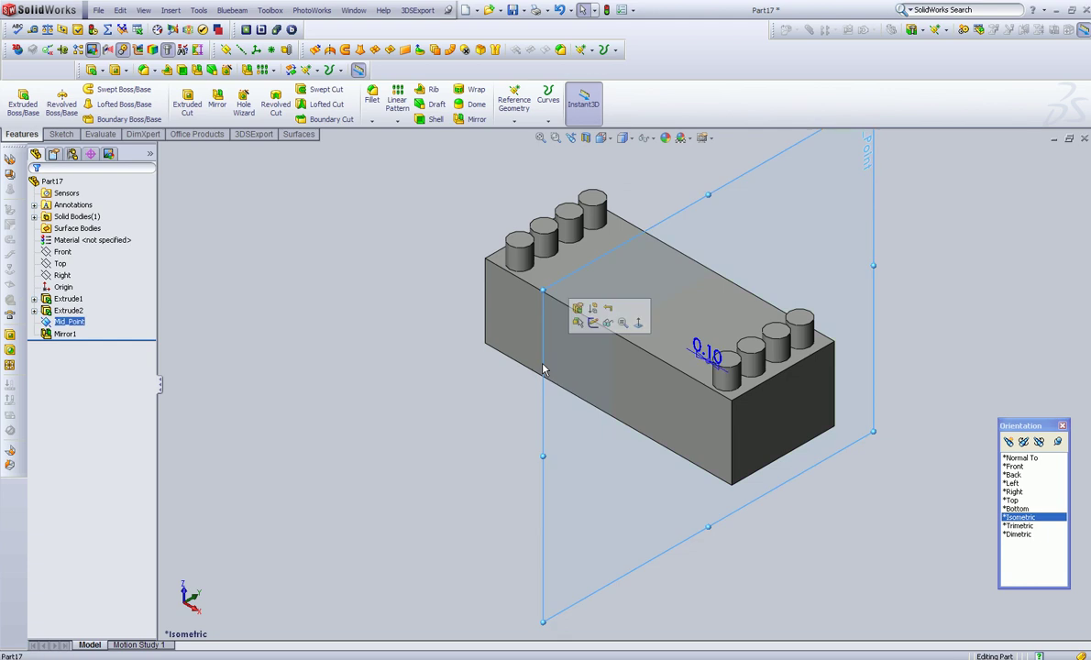
click(608, 324)
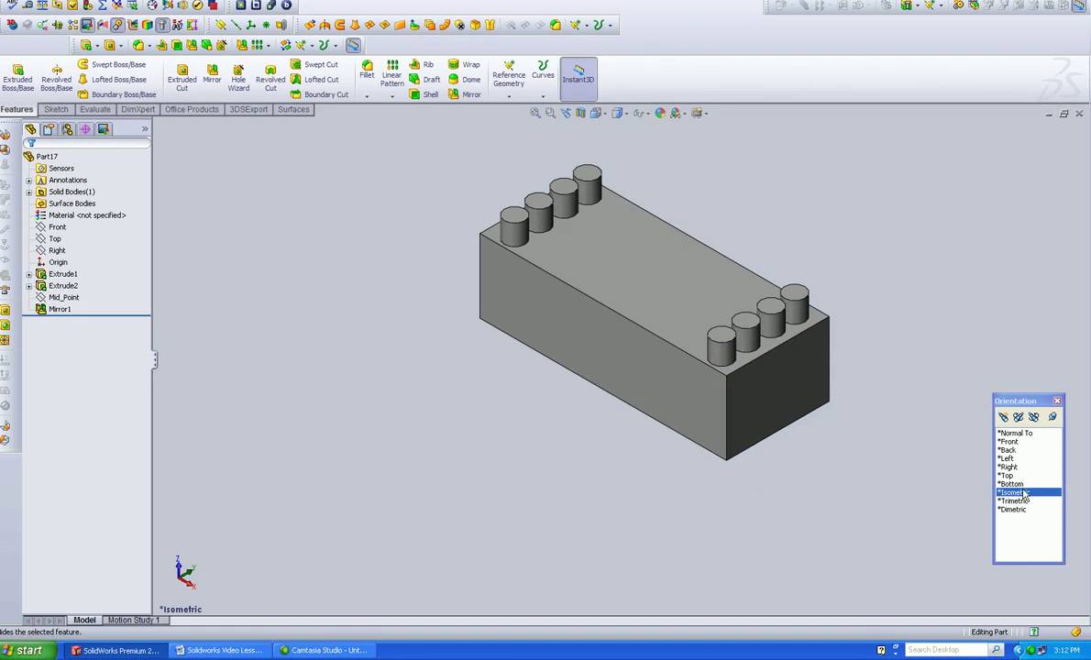
click(1023, 493)
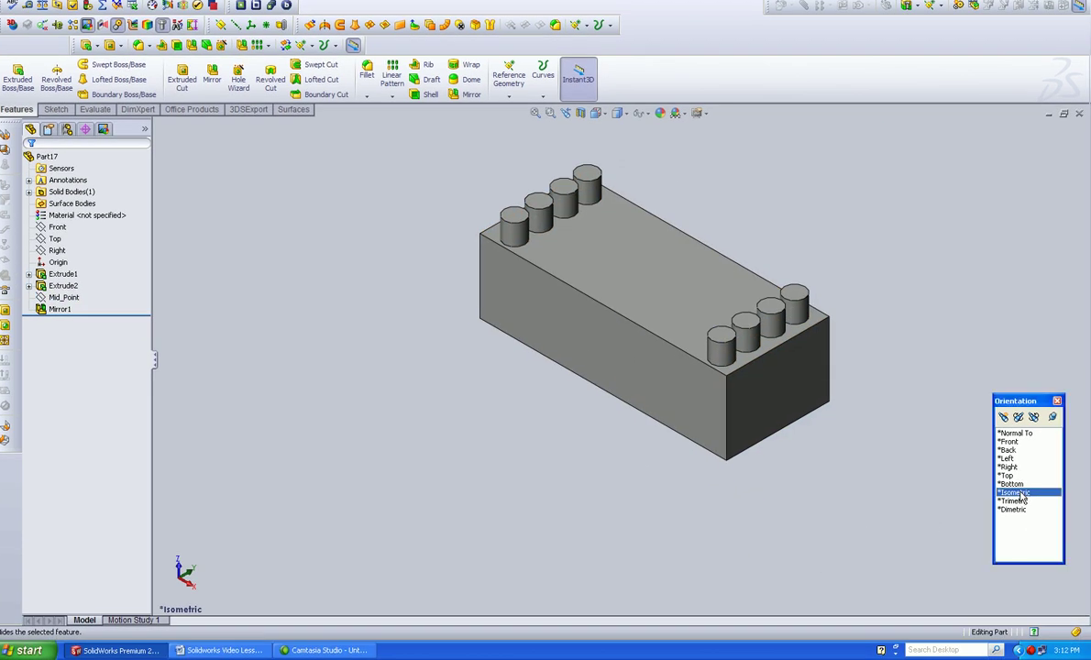